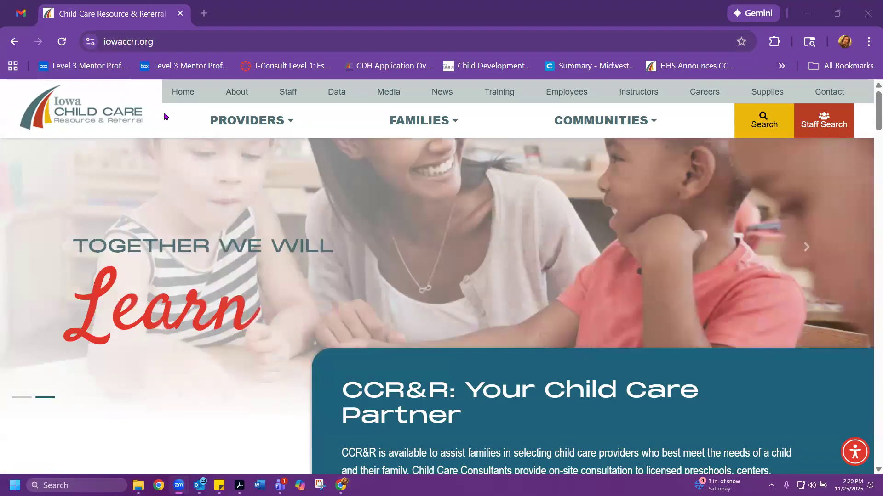
# Open the providers' Update Your File page and follow its CCR&R Database Link to the login page
pyautogui.moveTo(232, 129)
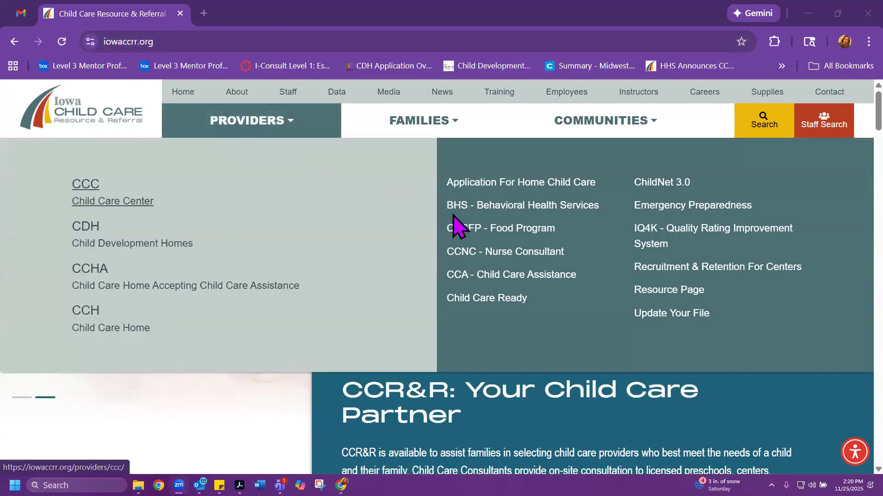
pyautogui.click(658, 316)
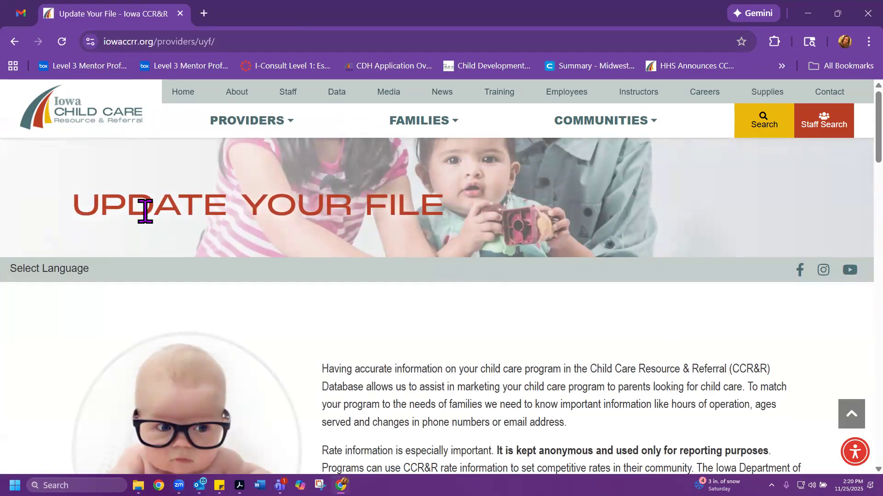
pyautogui.scroll(-5, 145, 211)
pyautogui.scroll(-10, 144, 211)
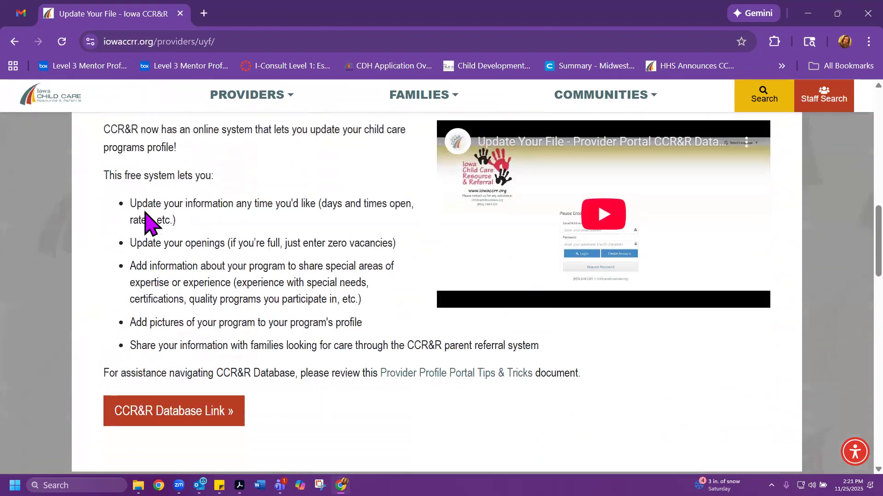
pyautogui.scroll(-4, 145, 216)
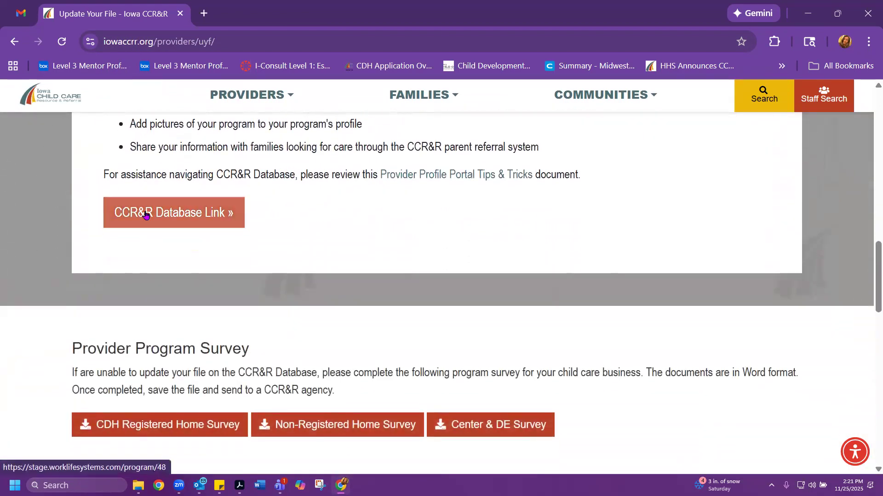
pyautogui.click(146, 214)
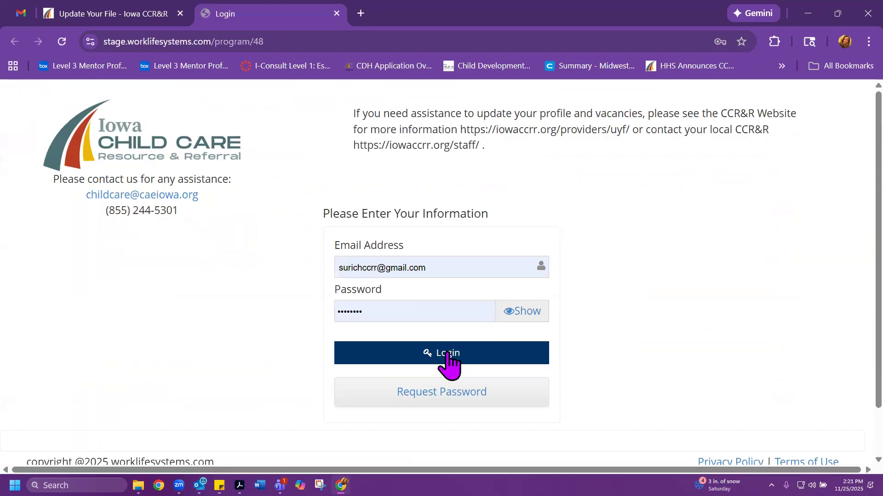
# Log in to the CCR&R provider database with the prefilled credentials
pyautogui.click(448, 360)
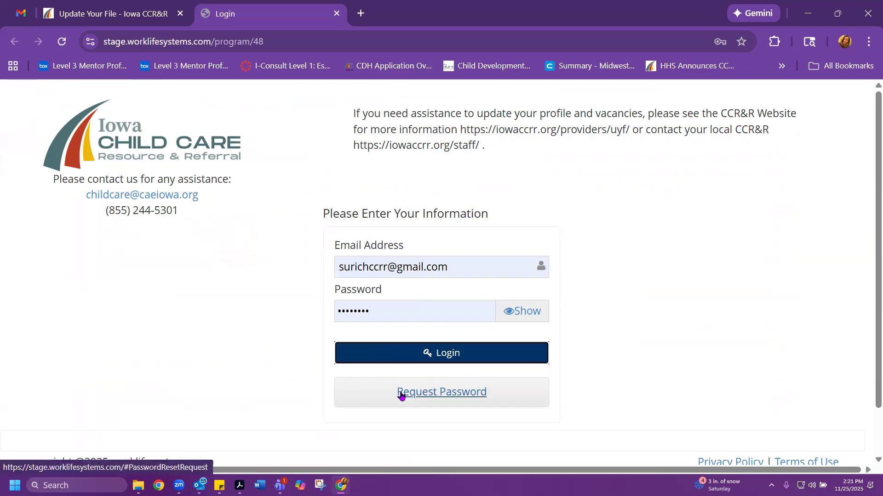
pyautogui.click(437, 356)
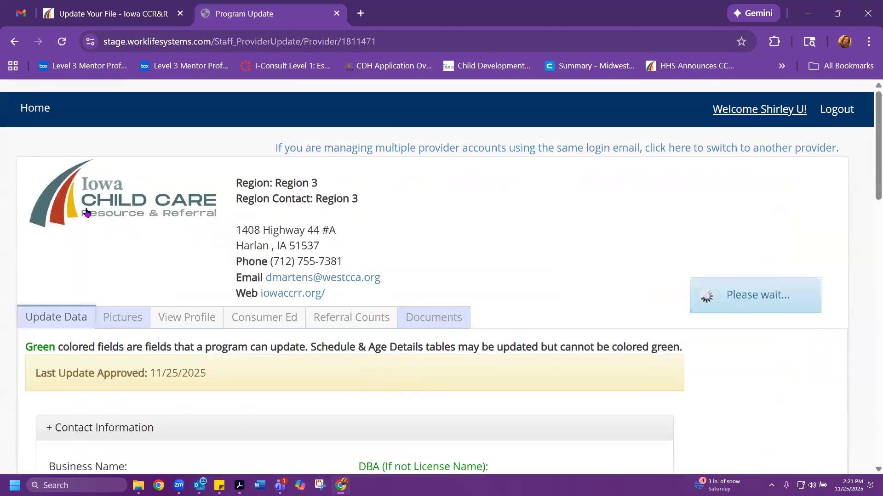
# Review the Contact Information fields of the provider profile, from the business name down to the consultant name
pyautogui.scroll(-1, 100, 213)
pyautogui.scroll(-1, 99, 216)
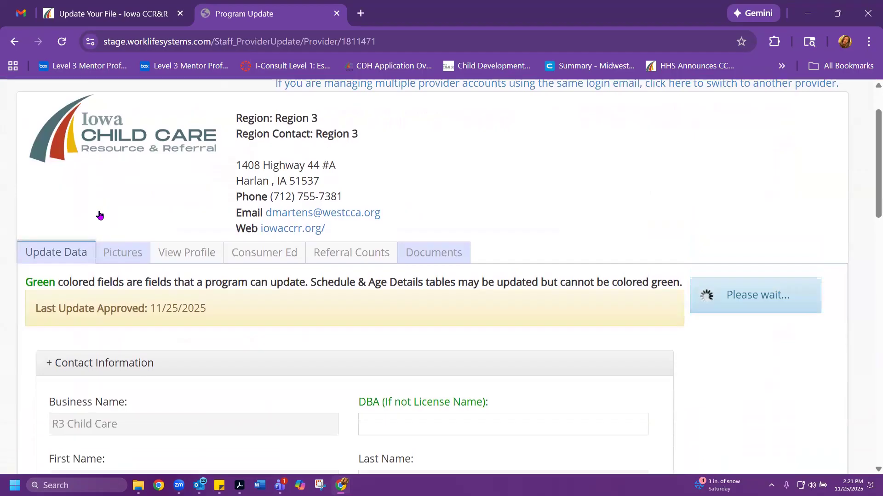
pyautogui.scroll(1, 99, 215)
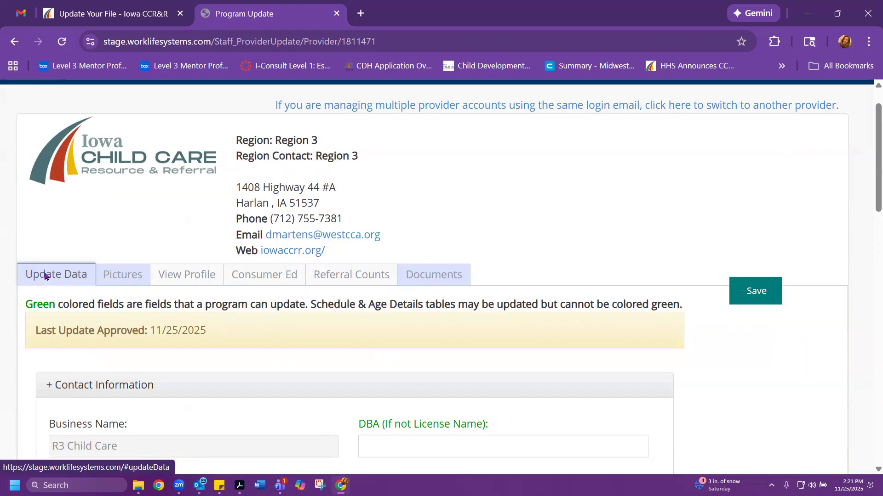
pyautogui.scroll(-2, 71, 311)
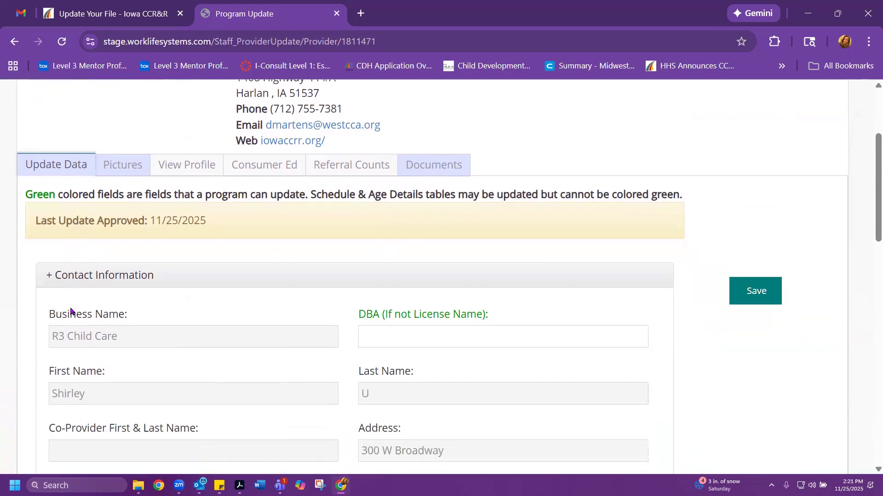
pyautogui.scroll(-4, 70, 311)
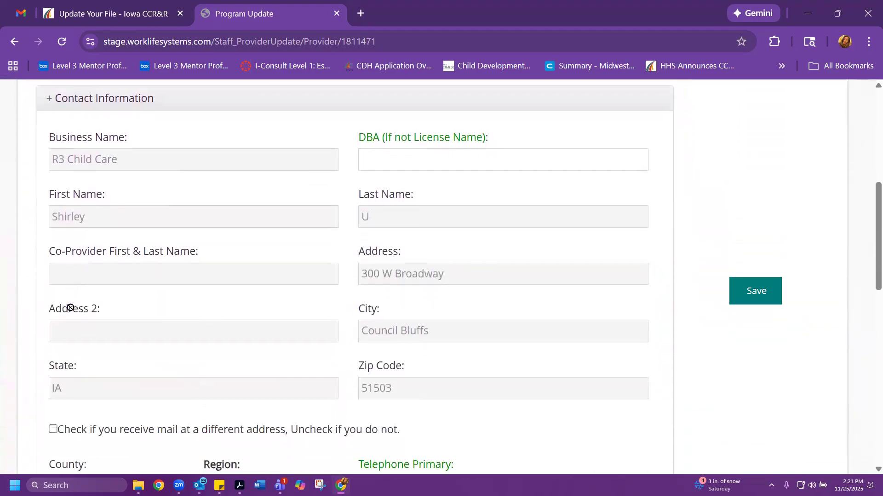
pyautogui.scroll(-2, 71, 307)
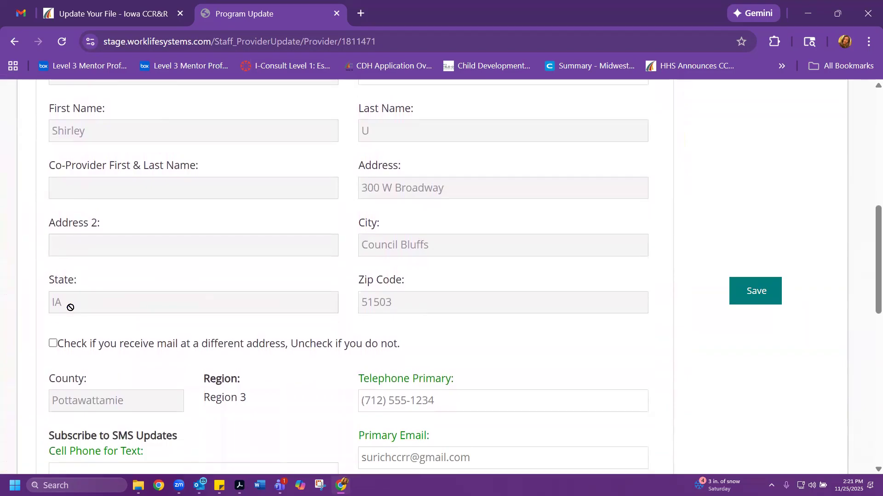
pyautogui.scroll(-2, 70, 308)
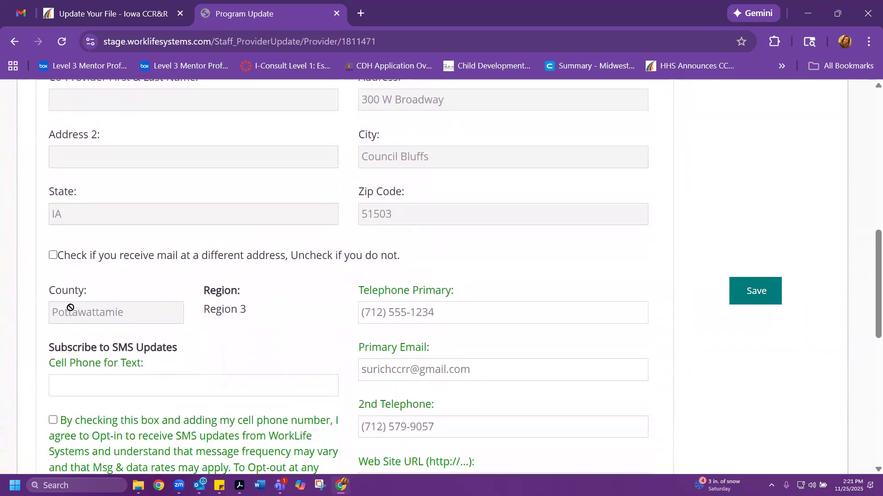
pyautogui.scroll(-2, 71, 308)
pyautogui.scroll(-2, 70, 308)
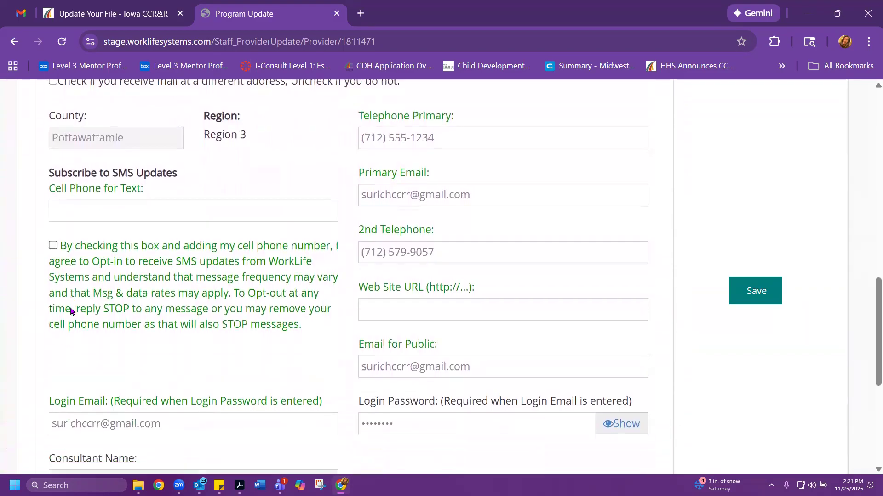
pyautogui.scroll(-1, 70, 310)
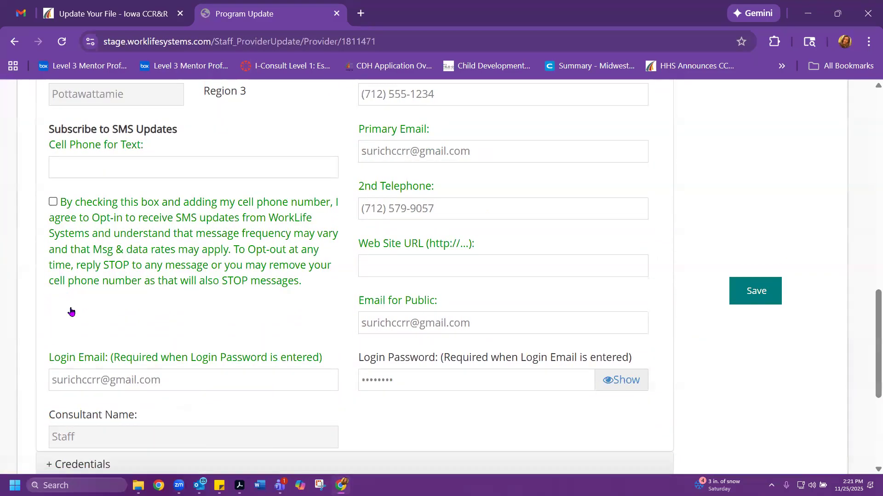
pyautogui.scroll(-2, 71, 312)
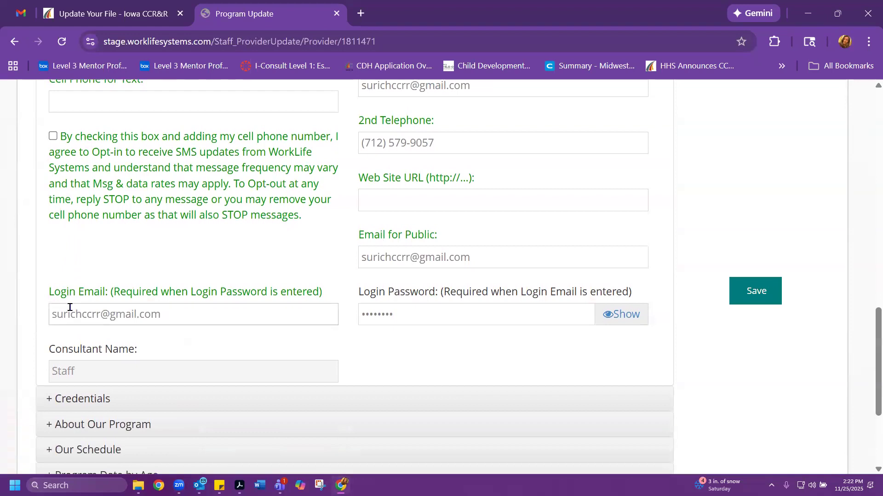
pyautogui.scroll(-1, 70, 308)
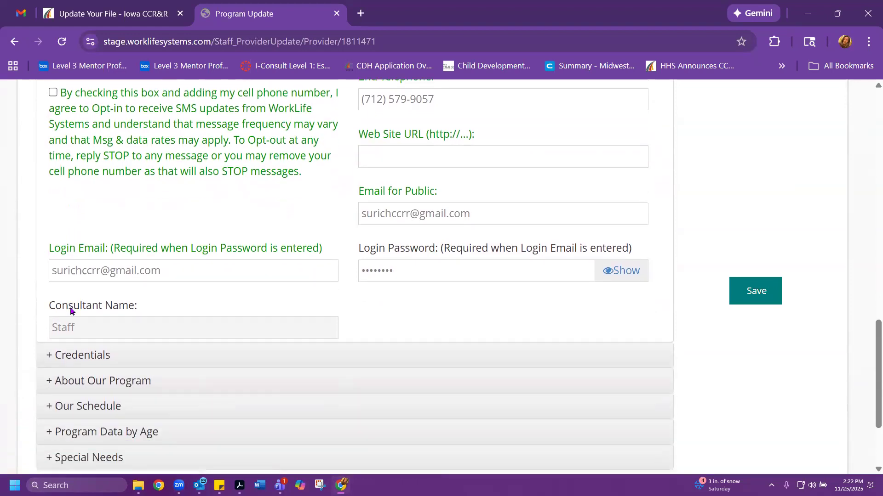
pyautogui.scroll(-1, 70, 309)
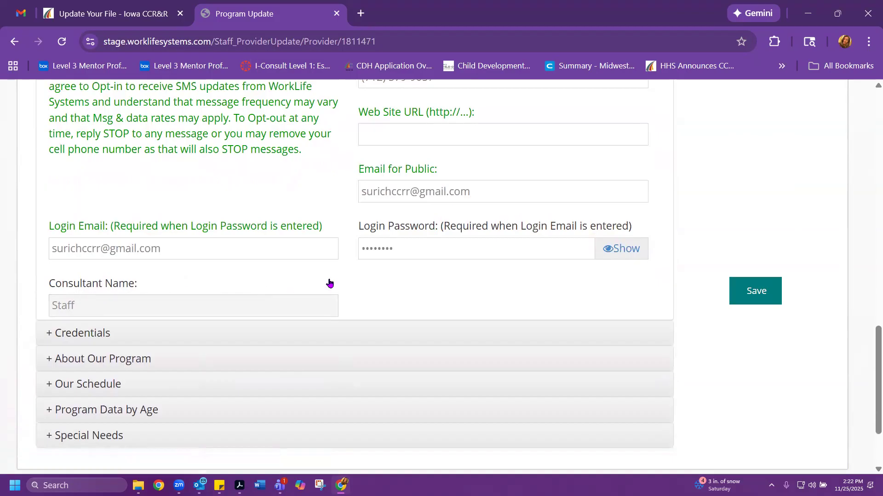
# Expand the Credentials section and review its license, Certificate/Degree/Education and Accreditation fields
pyautogui.click(80, 343)
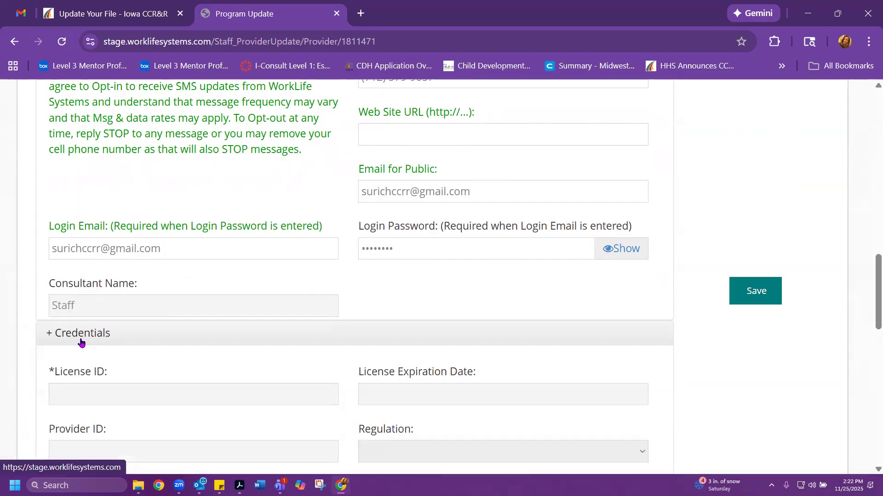
pyautogui.scroll(-3, 85, 340)
pyautogui.scroll(-4, 85, 343)
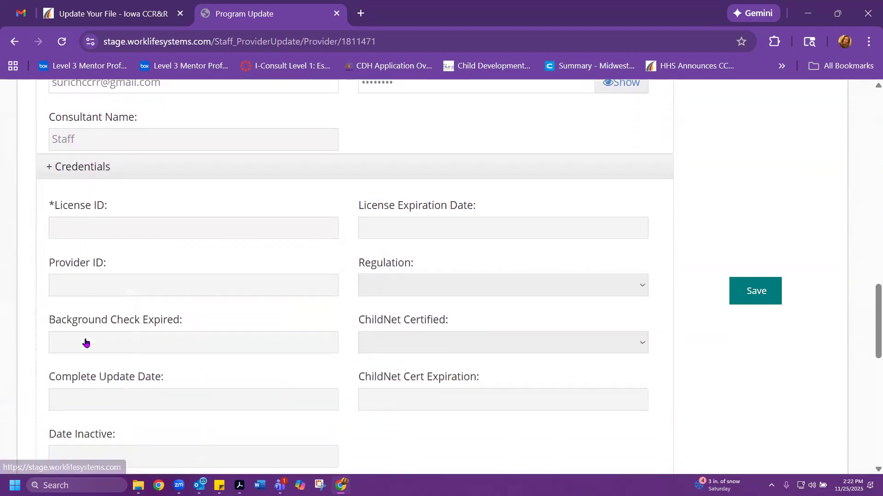
pyautogui.scroll(-4, 85, 343)
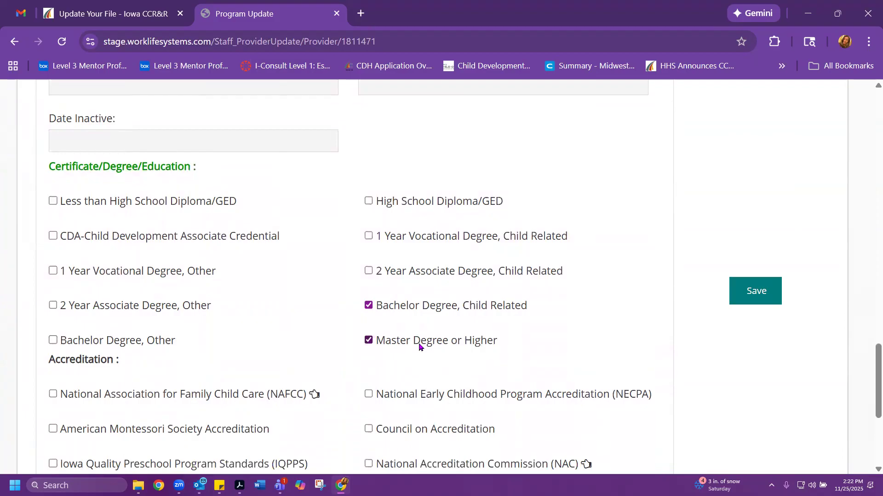
pyautogui.scroll(-3, 263, 328)
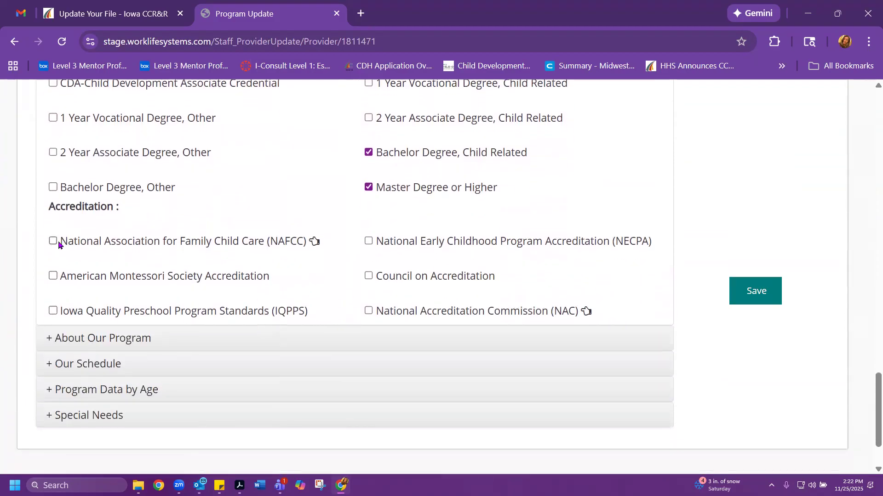
pyautogui.scroll(-2, 145, 317)
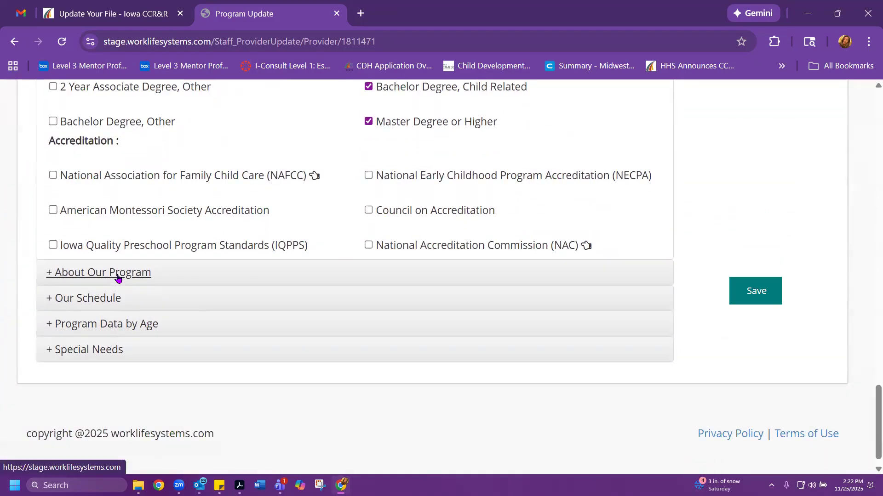
# Expand the About Our Program section and review the care settings, language, environment, meals and transportation options
pyautogui.click(118, 277)
pyautogui.scroll(-2, 117, 277)
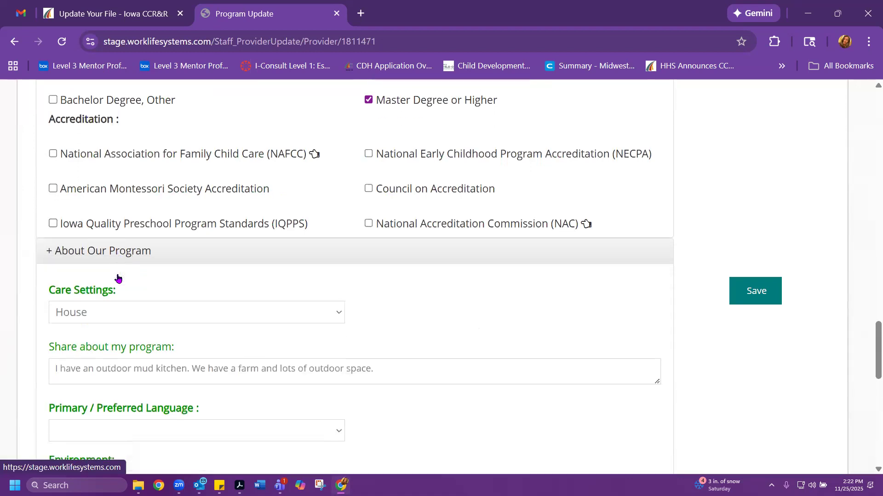
pyautogui.scroll(-5, 118, 276)
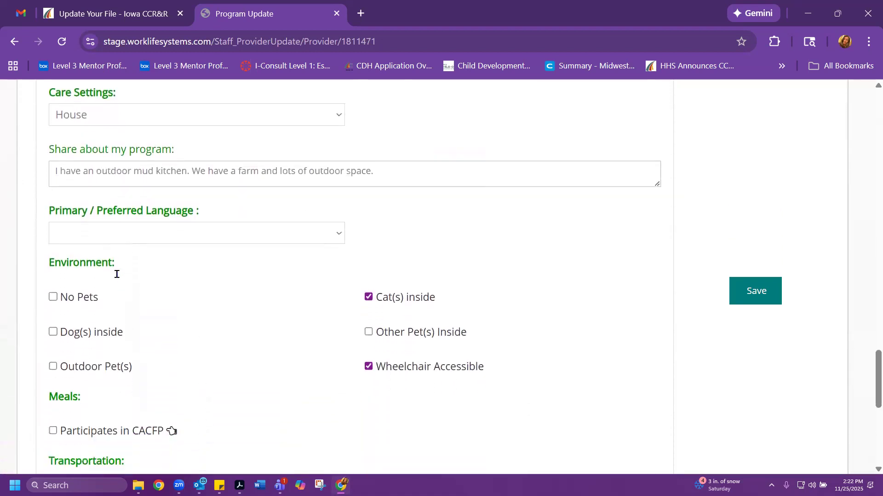
pyautogui.scroll(-3, 117, 274)
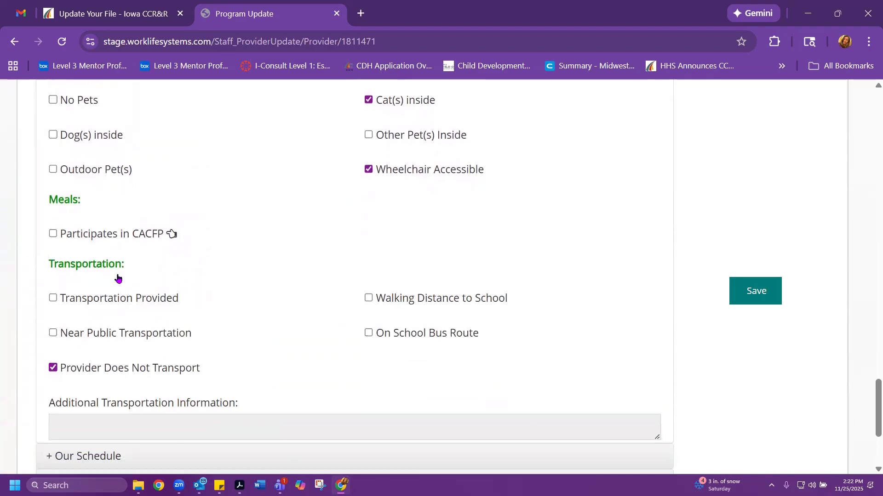
pyautogui.scroll(-3, 118, 277)
pyautogui.scroll(-2, 117, 276)
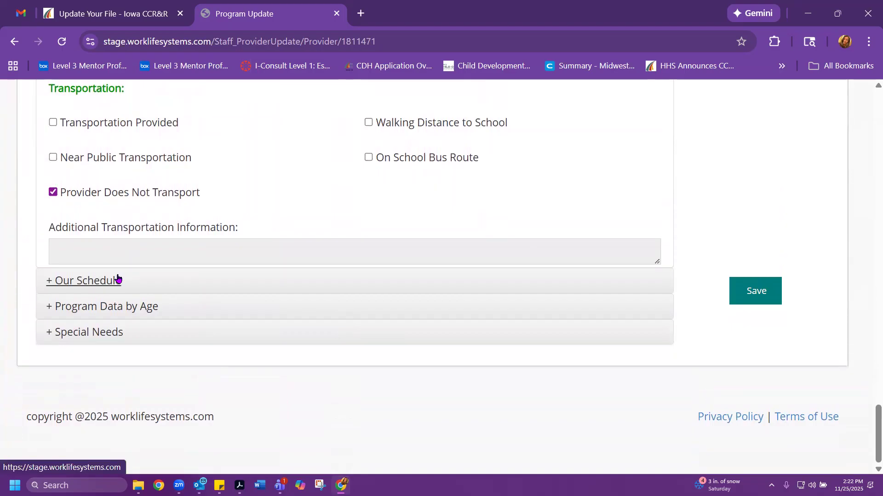
# In the Our Schedule section, set Saturday's opening time to 3:00am and closing time to 8:00am
pyautogui.click(118, 278)
pyautogui.scroll(-2, 118, 277)
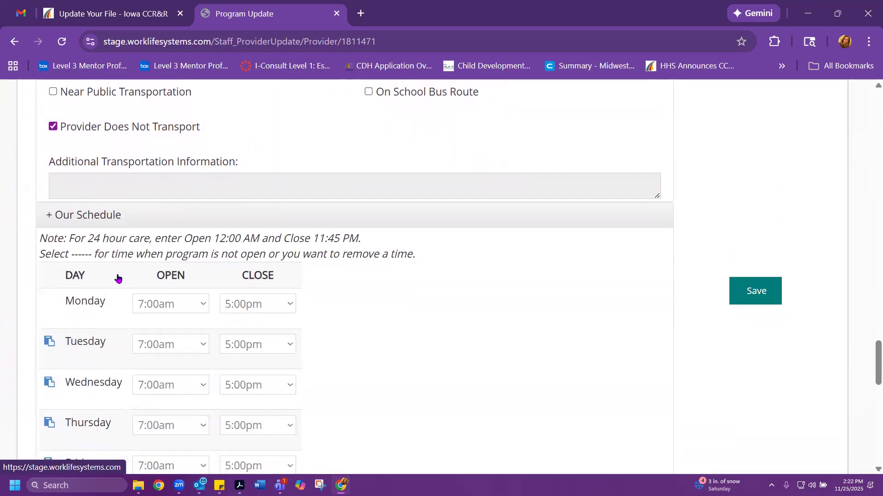
pyautogui.scroll(-2, 117, 278)
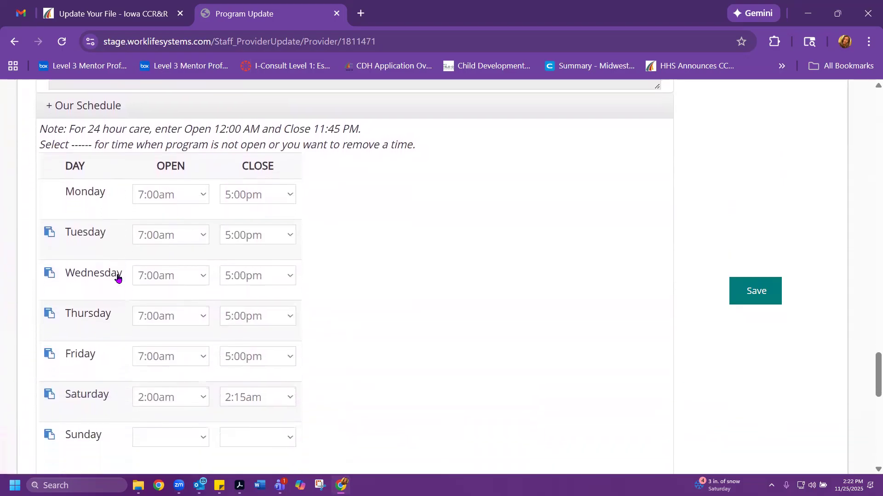
pyautogui.scroll(-2, 117, 277)
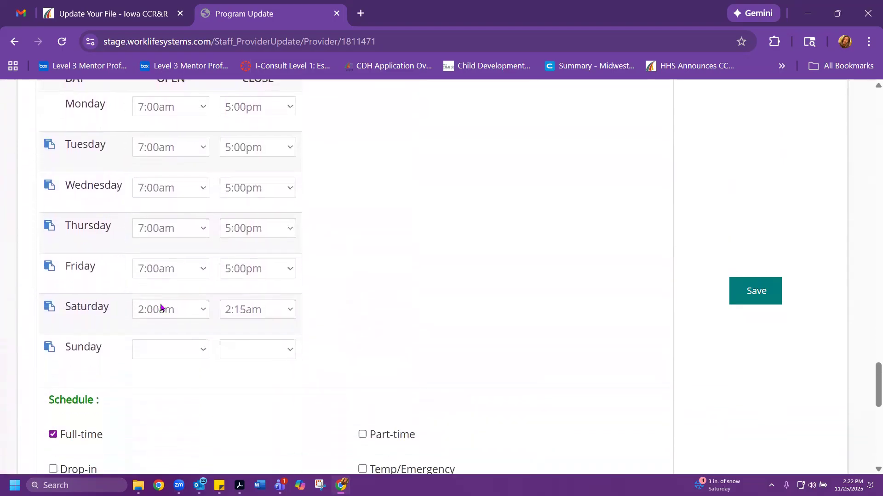
pyautogui.click(153, 303)
pyautogui.click(163, 270)
pyautogui.click(261, 309)
pyautogui.scroll(-3, 254, 294)
pyautogui.scroll(-3, 253, 285)
pyautogui.click(247, 269)
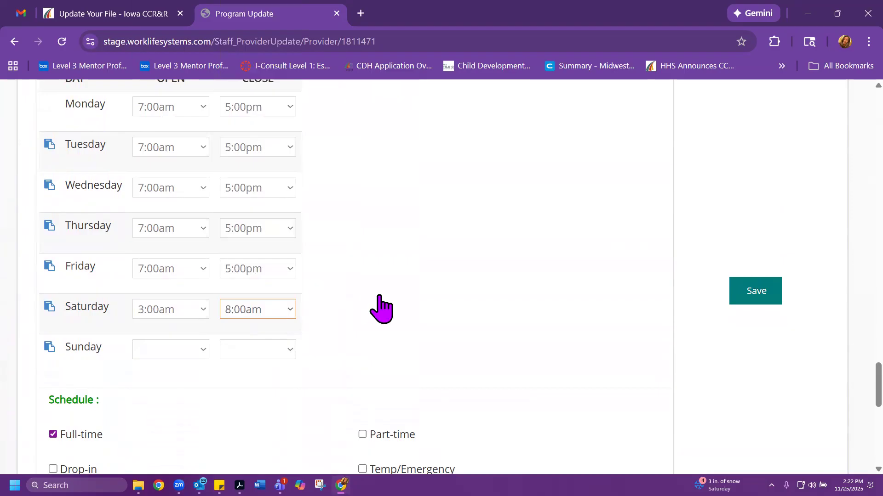
# Review the schedule types and Year Schedule, and expand Program Data by Age to examine the Child Details rates
pyautogui.scroll(-2, 108, 351)
pyautogui.scroll(-6, 109, 351)
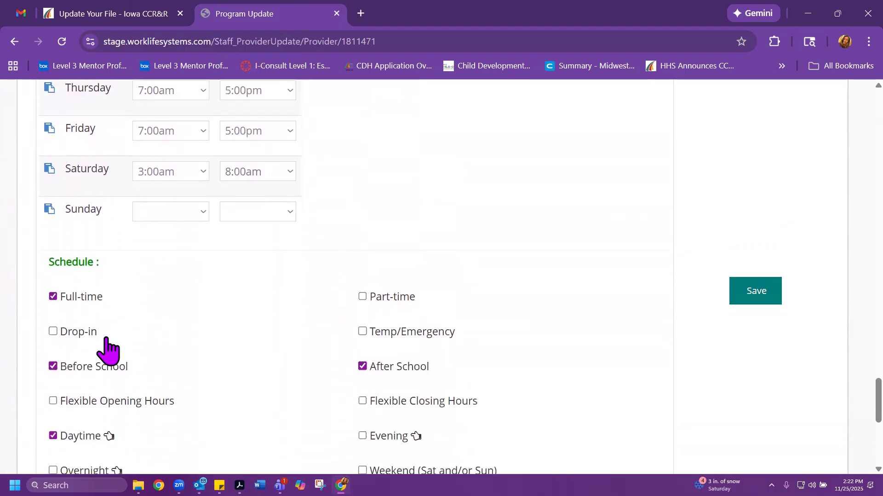
pyautogui.scroll(-1, 108, 350)
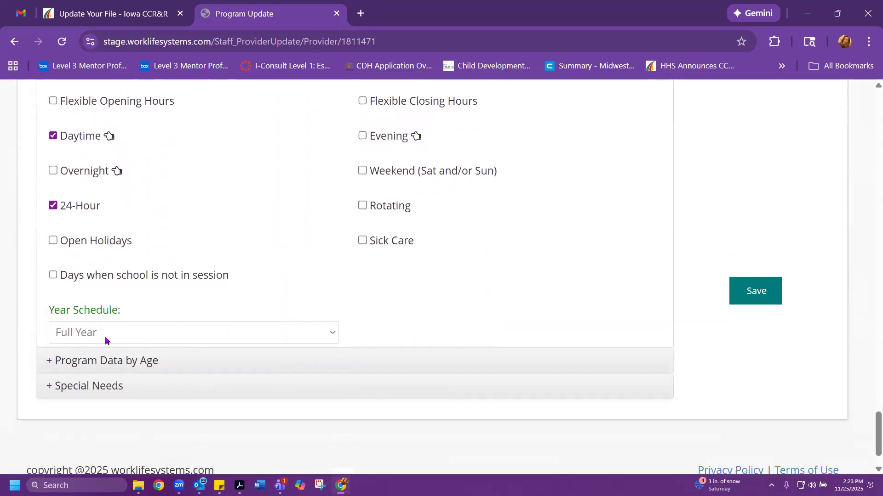
pyautogui.click(109, 361)
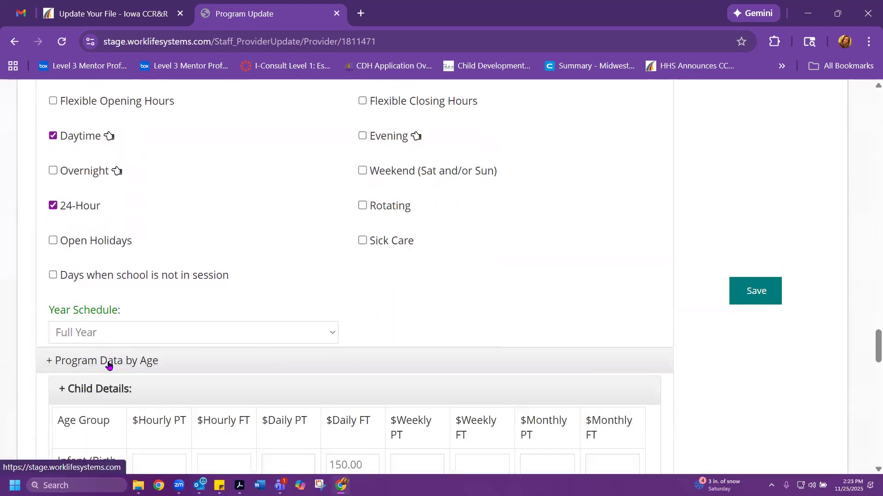
pyautogui.scroll(-2, 206, 247)
pyautogui.scroll(-5, 206, 247)
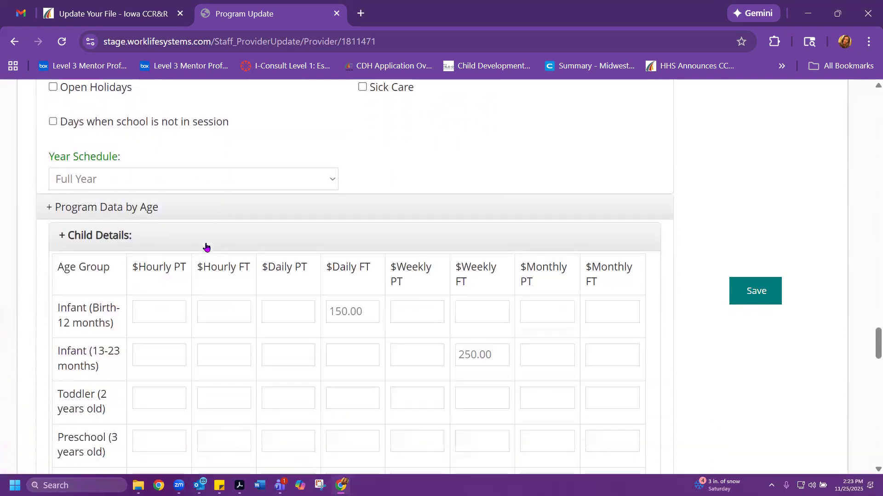
# Enter a monthly part-time rate for Toddler (2 years old), and review the openings by age group and the Care for Ages range
pyautogui.scroll(-1, 205, 247)
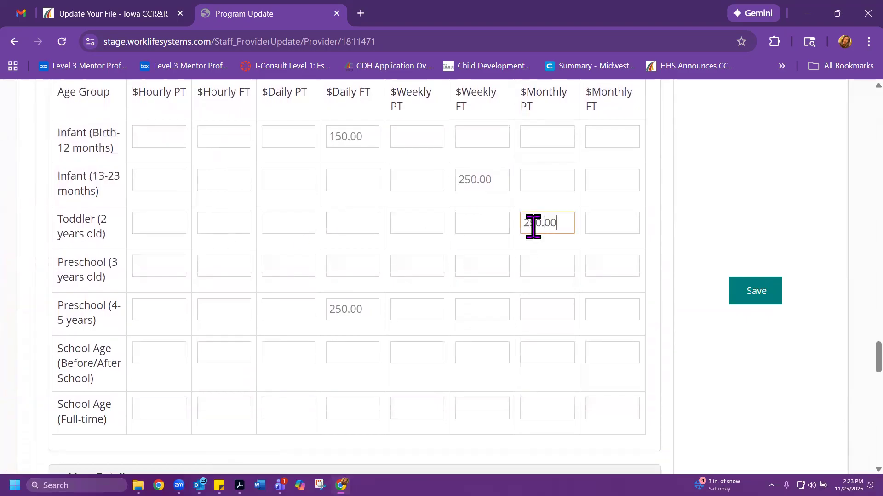
pyautogui.scroll(-7, 285, 285)
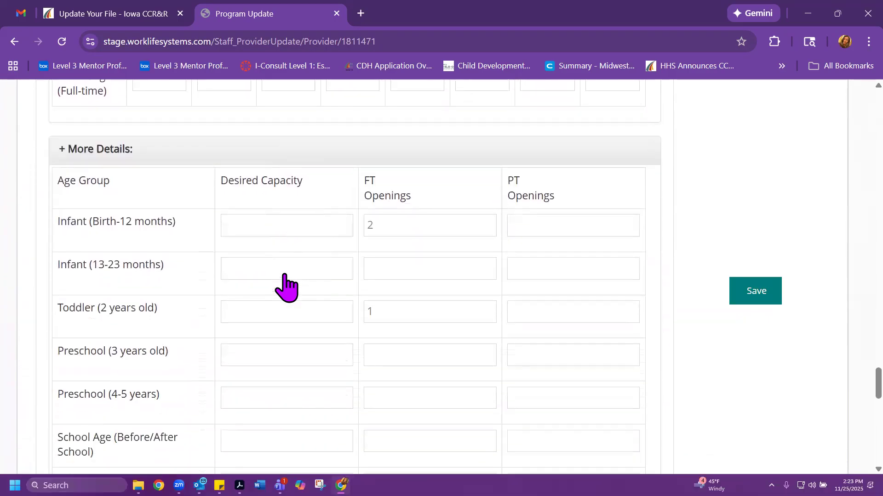
pyautogui.scroll(-2, 286, 285)
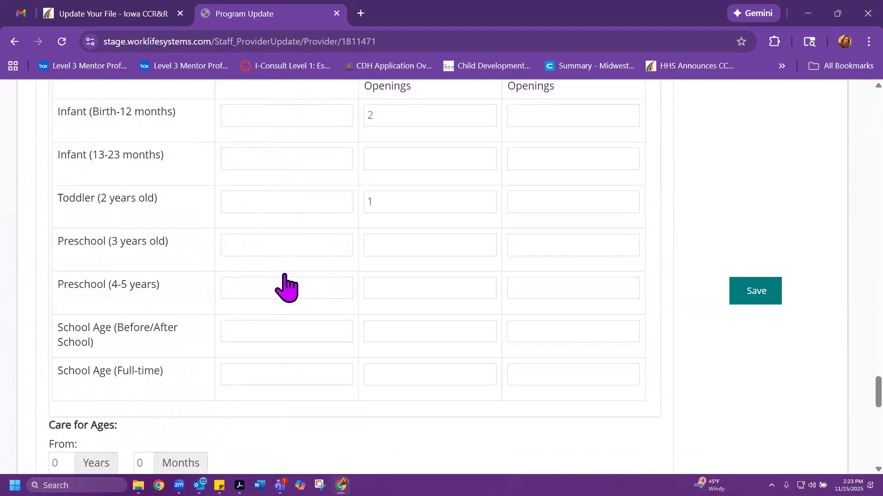
pyautogui.scroll(-5, 285, 288)
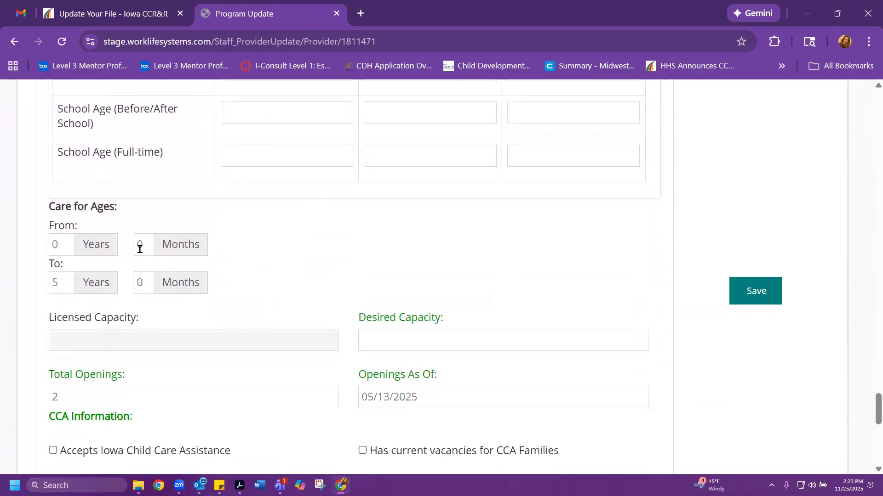
pyautogui.scroll(-3, 309, 367)
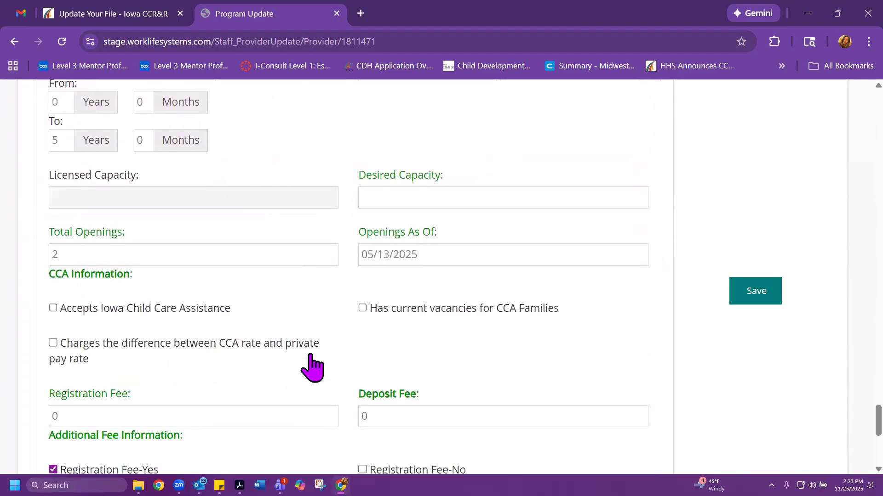
# Set Total Openings to 3 and the Openings As Of date to 11/25/2025
pyautogui.scroll(-2, 310, 364)
pyautogui.scroll(-1, 310, 357)
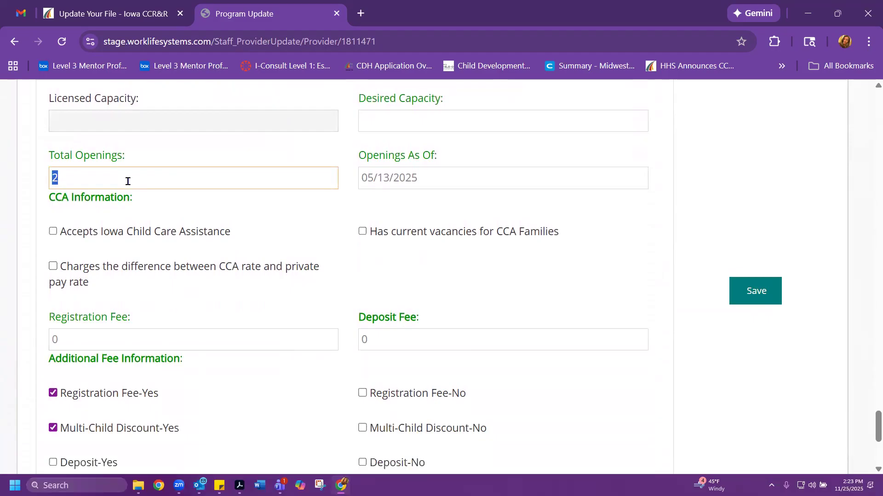
pyautogui.click(424, 182)
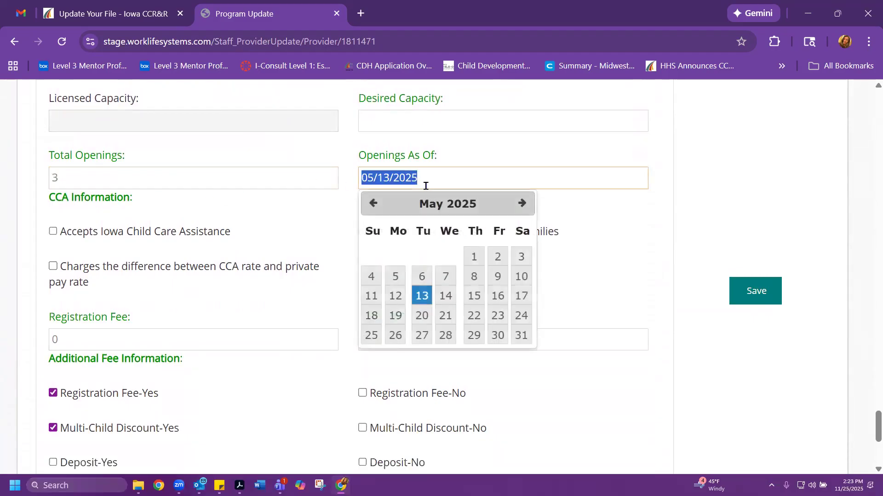
pyautogui.click(521, 204)
pyautogui.click(521, 203)
pyautogui.click(521, 204)
pyautogui.click(521, 203)
pyautogui.click(521, 204)
pyautogui.click(522, 204)
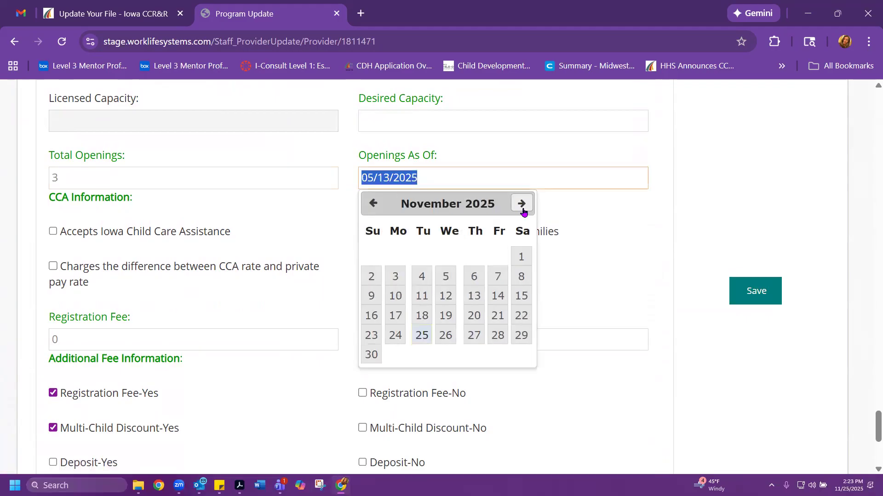
pyautogui.click(421, 336)
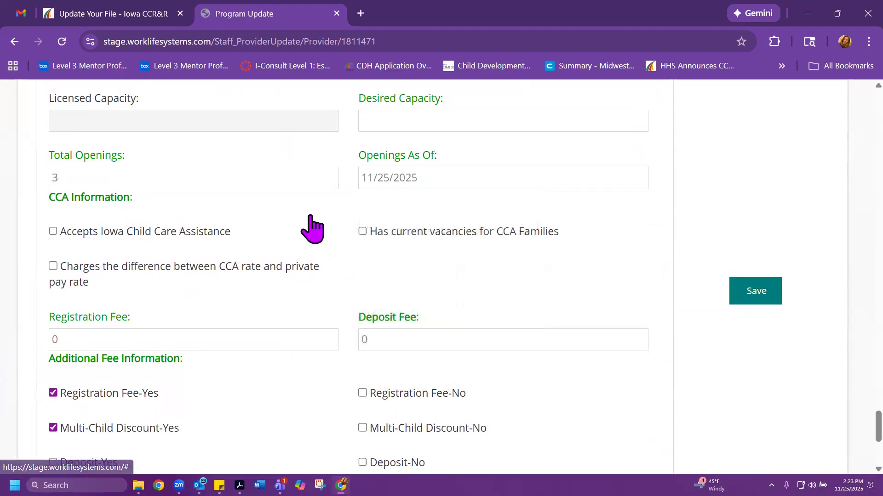
# In the Special Needs section, select Ambulatory Limits under Developmental Delays and save the program updates
pyautogui.scroll(-3, 198, 265)
pyautogui.scroll(-3, 197, 266)
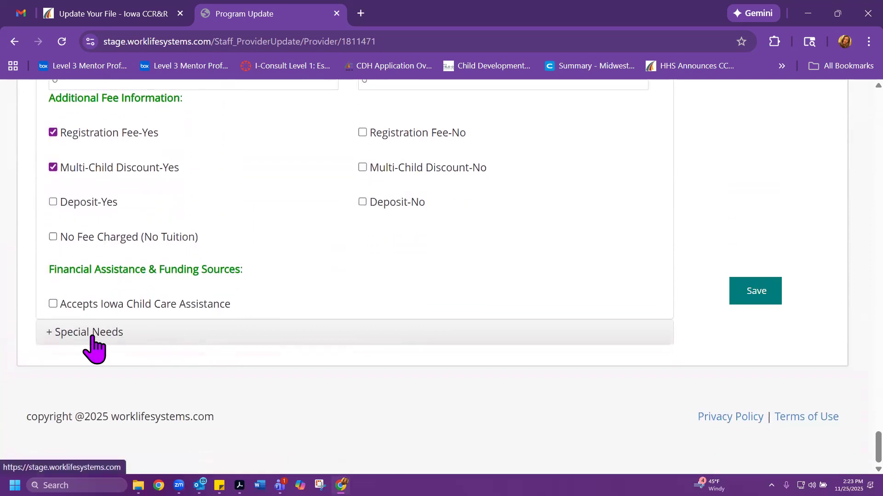
pyautogui.click(92, 338)
pyautogui.scroll(-3, 188, 336)
pyautogui.scroll(-3, 188, 336)
pyautogui.scroll(-1, 188, 336)
pyautogui.click(119, 349)
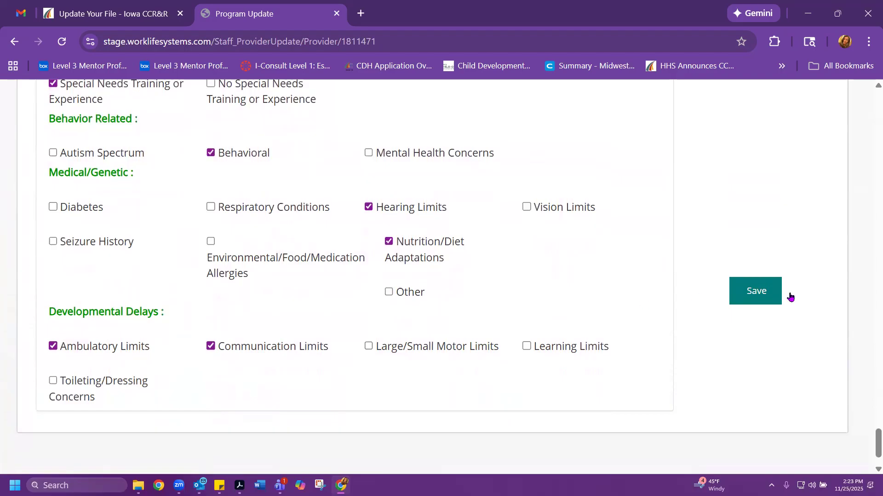
pyautogui.click(766, 294)
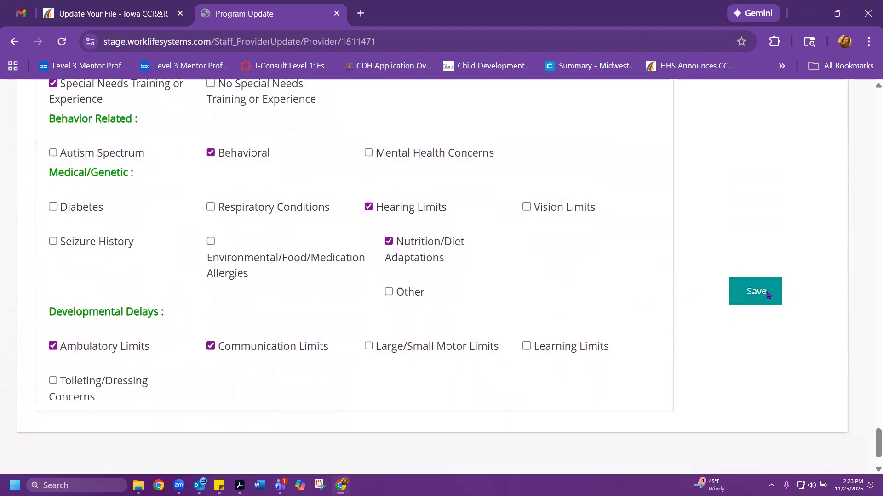
pyautogui.click(615, 192)
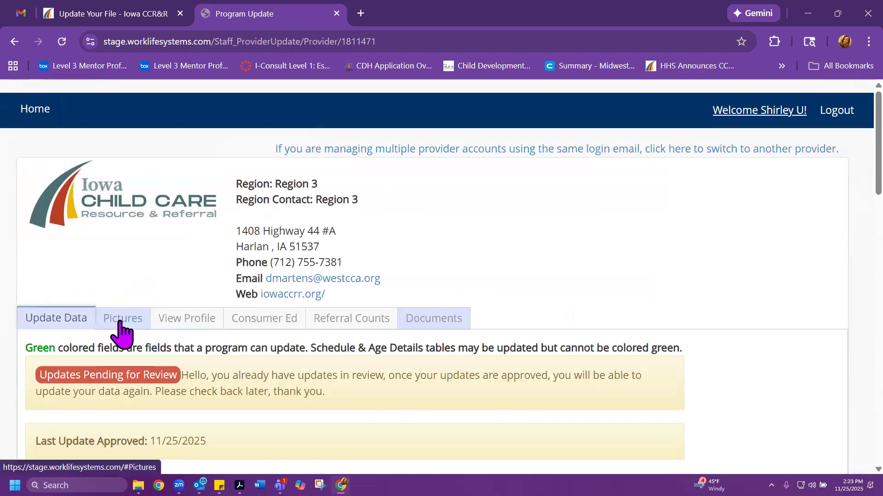
# Upload the image 123.jpg to the program's pictures without a caption and check the images waiting for review
pyautogui.click(120, 324)
pyautogui.scroll(-5, 164, 280)
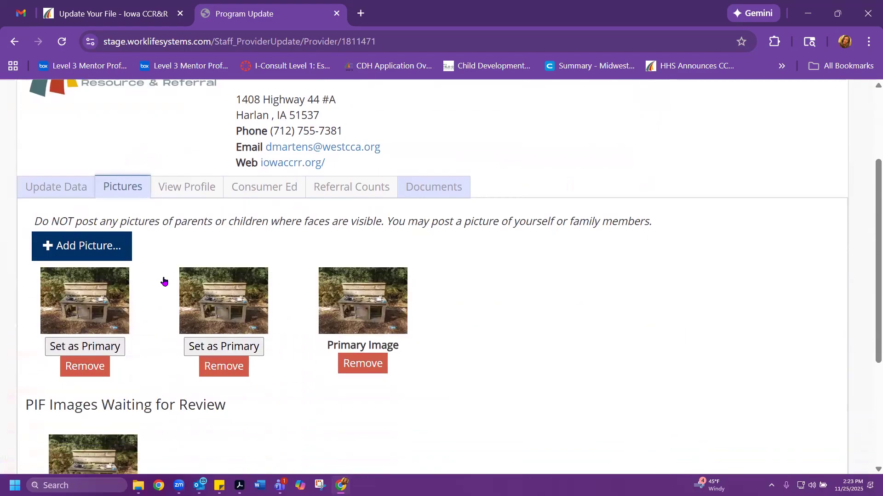
pyautogui.click(104, 164)
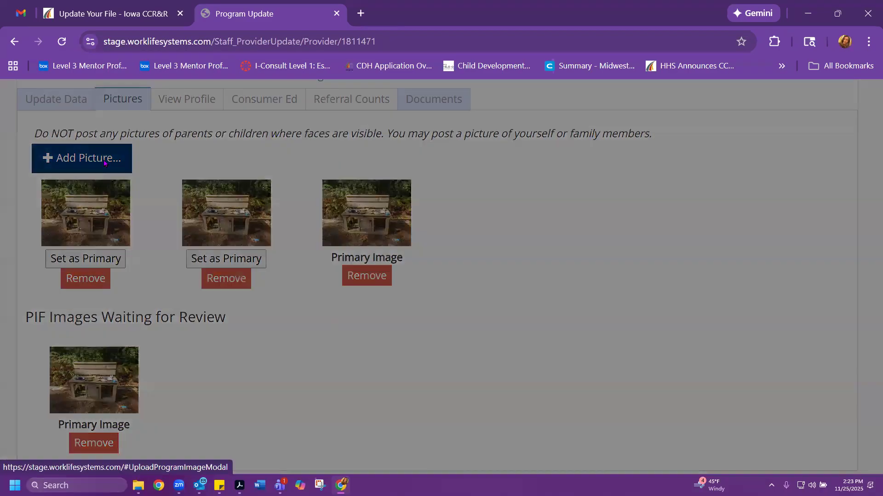
pyautogui.click(290, 236)
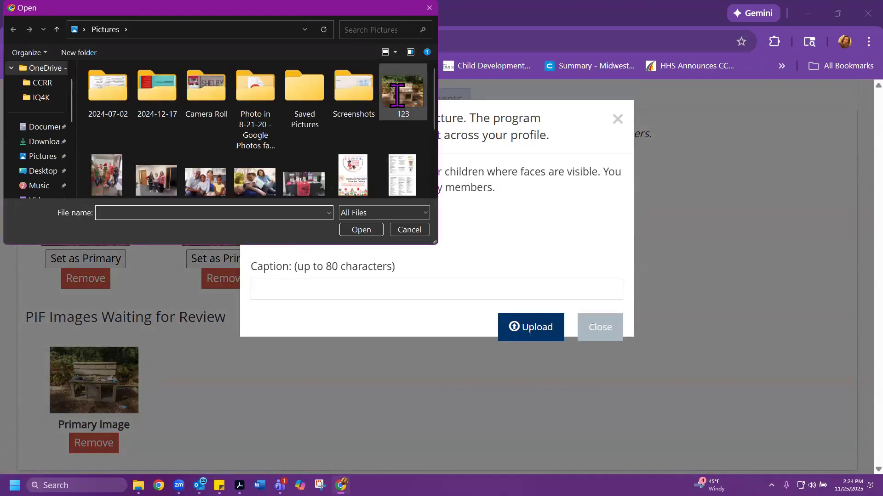
pyautogui.doubleClick(397, 95)
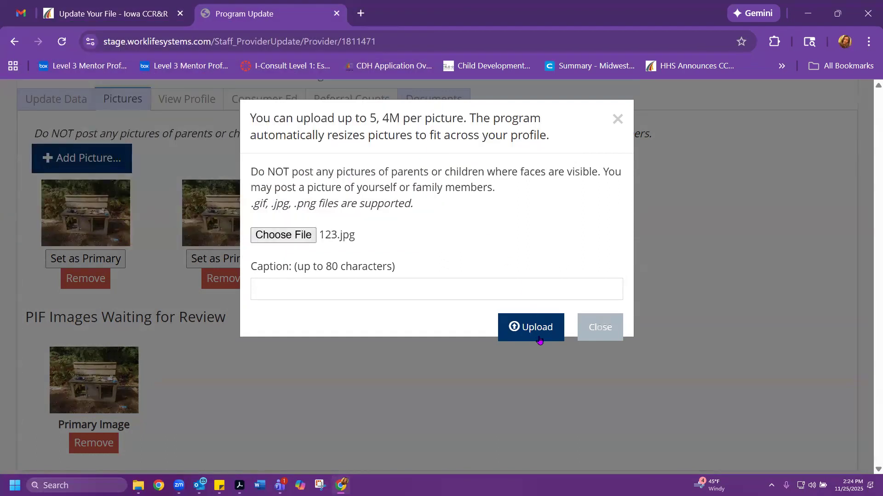
pyautogui.click(538, 338)
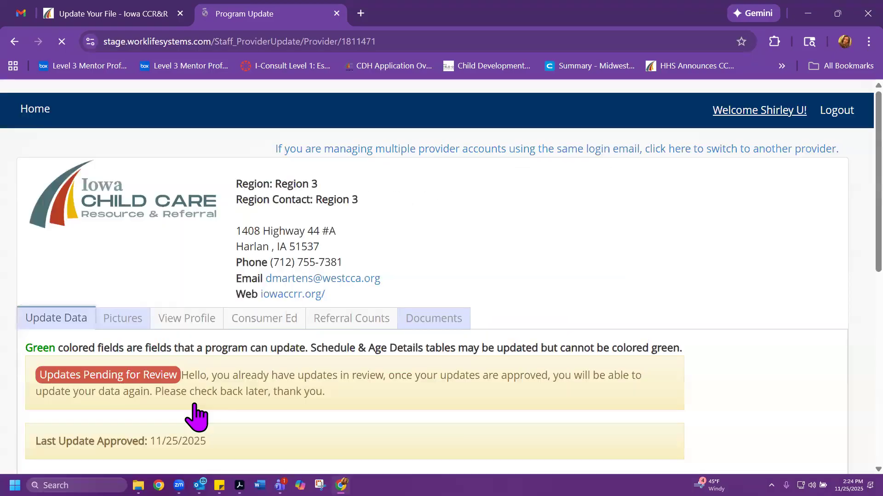
pyautogui.scroll(-1, 206, 371)
pyautogui.scroll(-5, 207, 384)
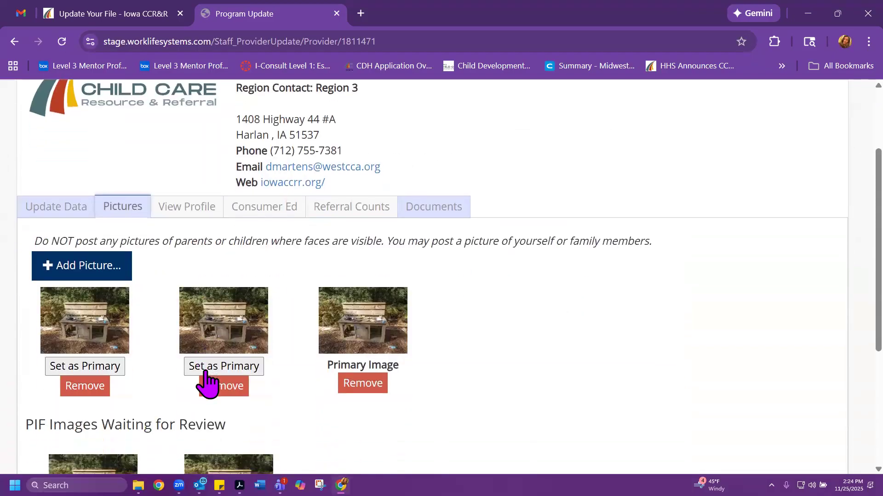
# Open the program's profile view and examine its quality level, openings, program details, credentials, fees, schedule and special needs information
pyautogui.scroll(4, 207, 383)
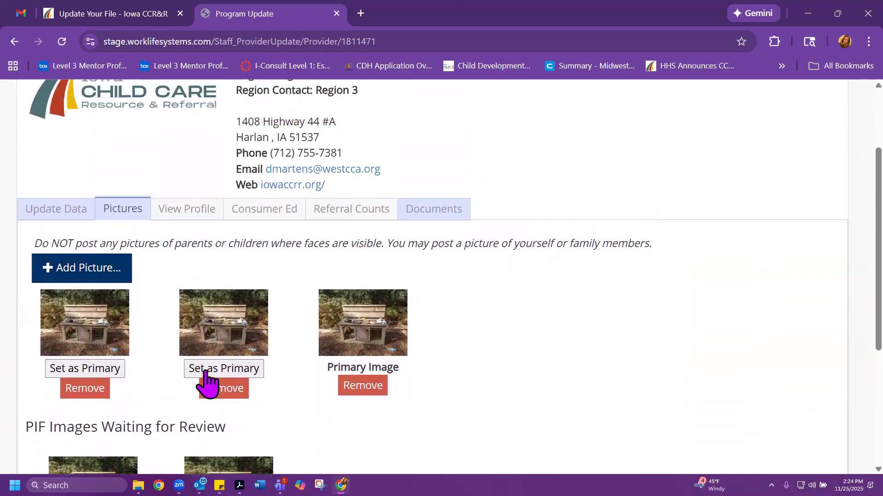
pyautogui.scroll(1, 207, 381)
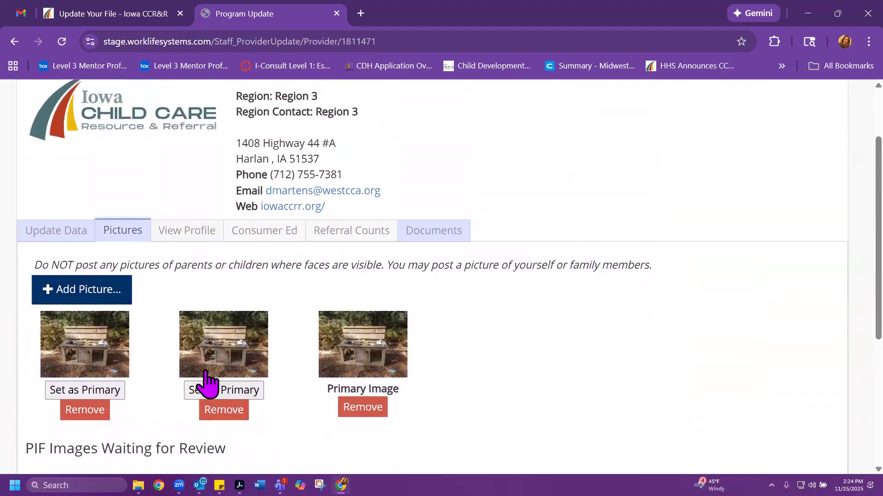
pyautogui.click(183, 231)
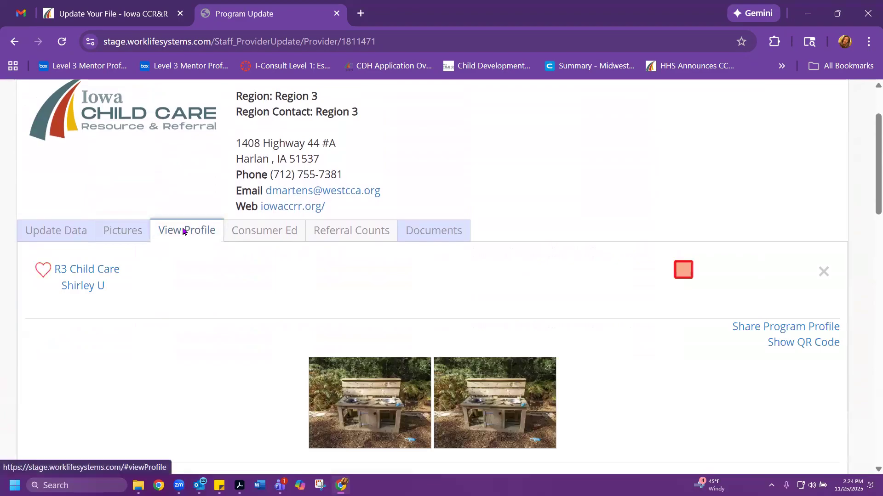
pyautogui.scroll(-2, 196, 311)
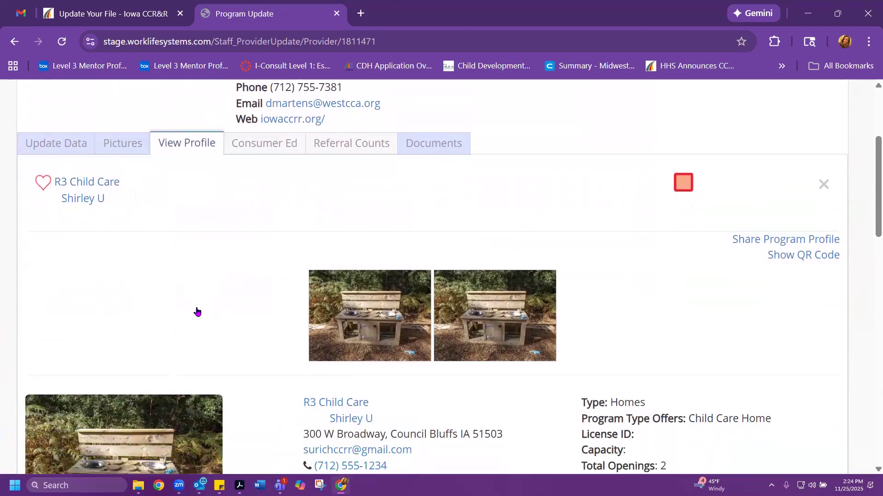
pyautogui.scroll(-1, 197, 312)
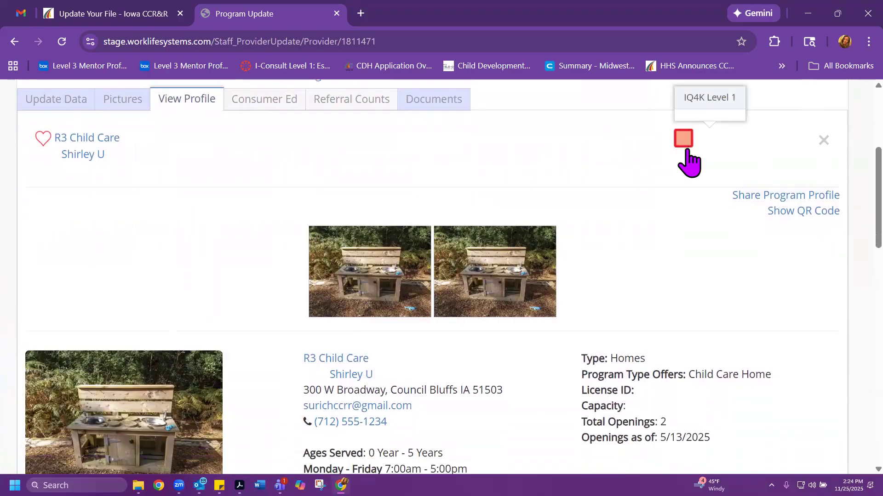
pyautogui.scroll(-4, 307, 400)
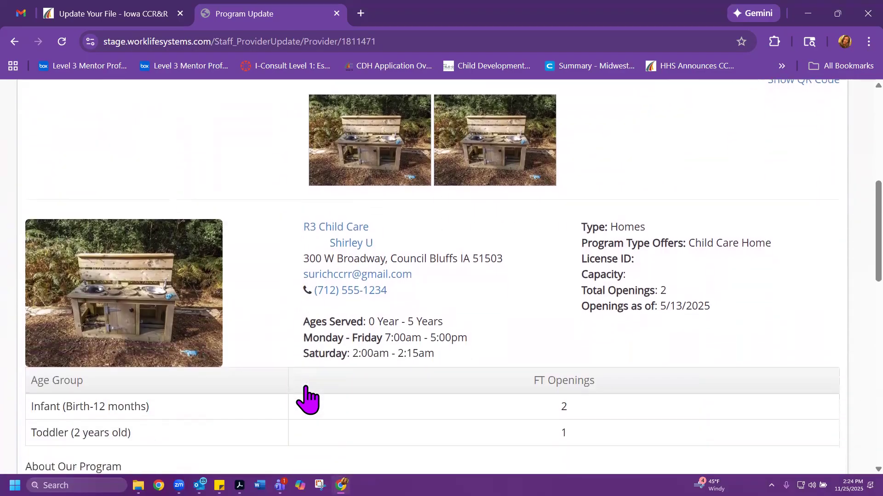
pyautogui.scroll(-2, 308, 401)
pyautogui.scroll(-5, 307, 401)
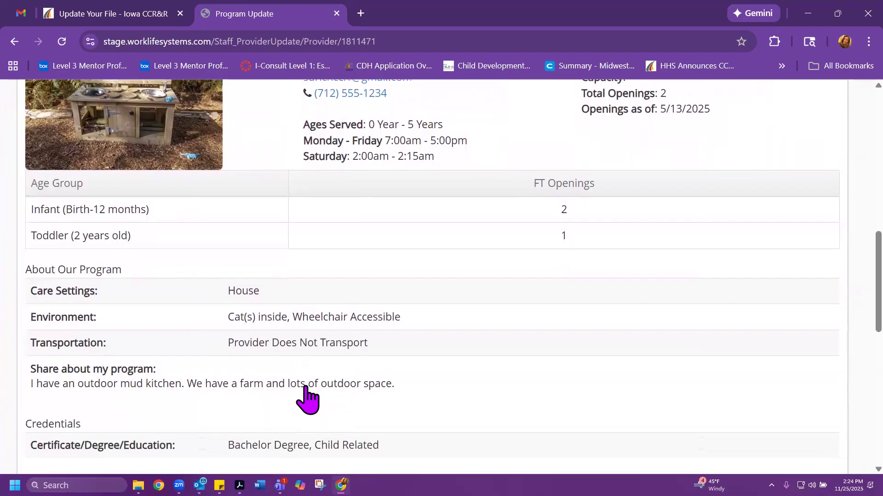
pyautogui.scroll(-1, 307, 400)
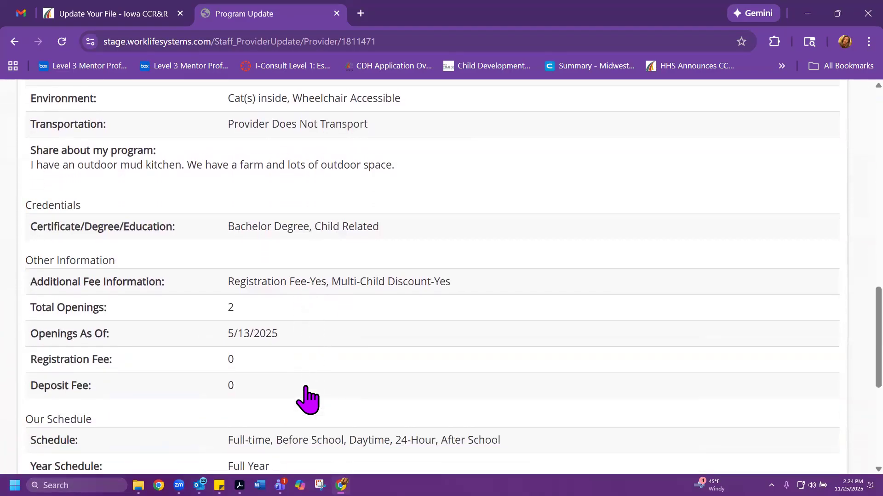
pyautogui.scroll(-3, 307, 401)
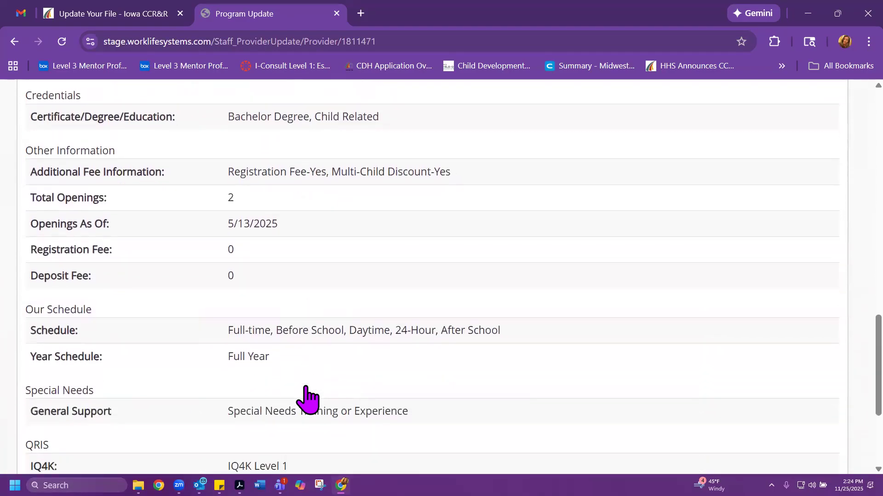
pyautogui.scroll(-2, 307, 401)
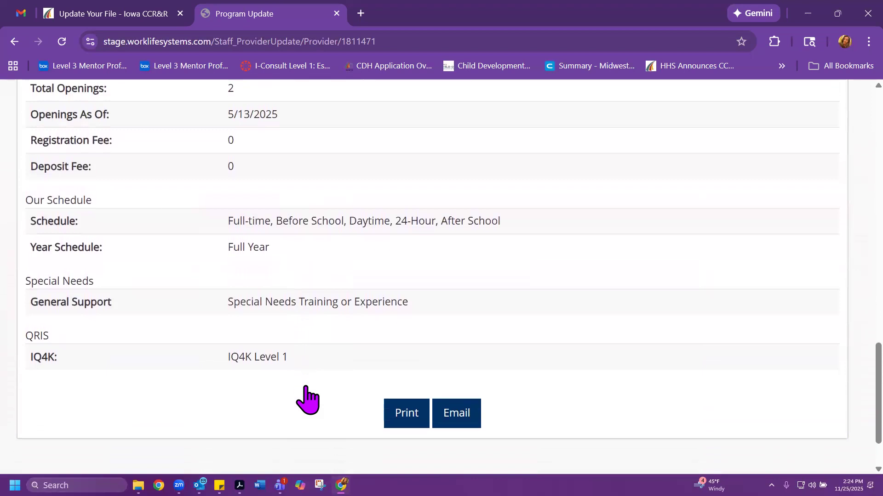
pyautogui.scroll(6, 307, 401)
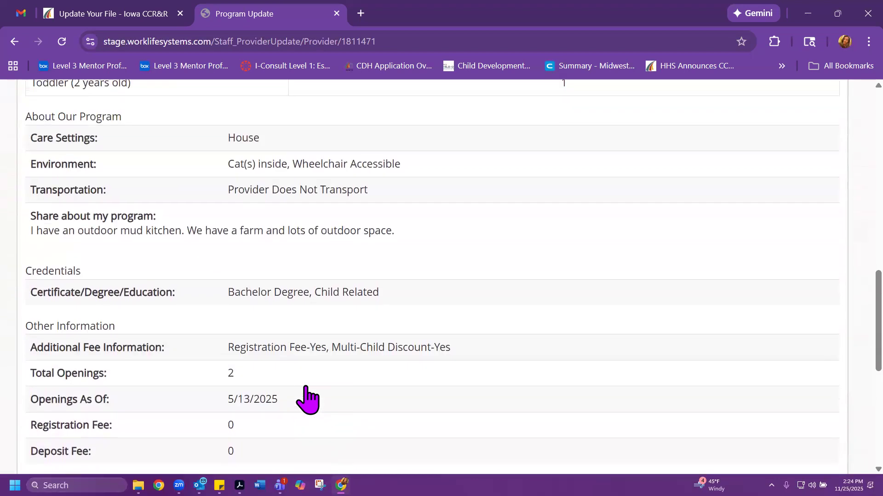
pyautogui.scroll(10, 307, 401)
pyautogui.scroll(3, 307, 401)
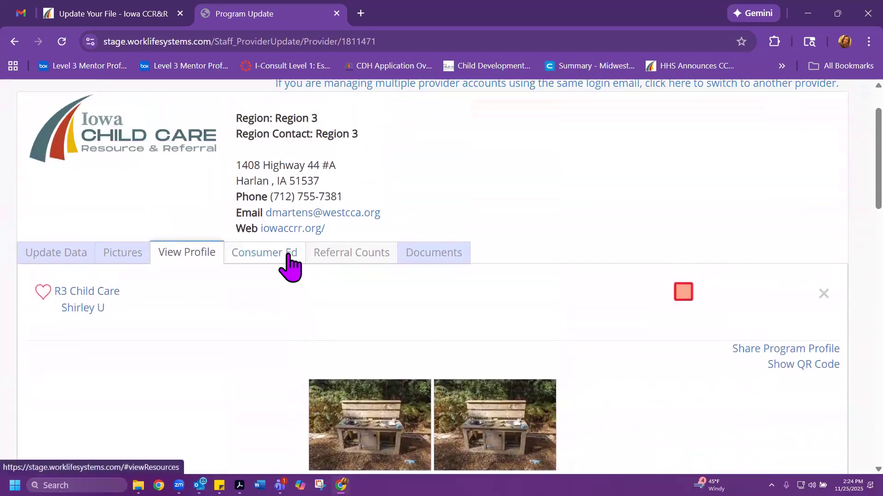
# Open the Consumer Ed resources and review the Choosing and Using Child Care and Provider Information links
pyautogui.click(289, 258)
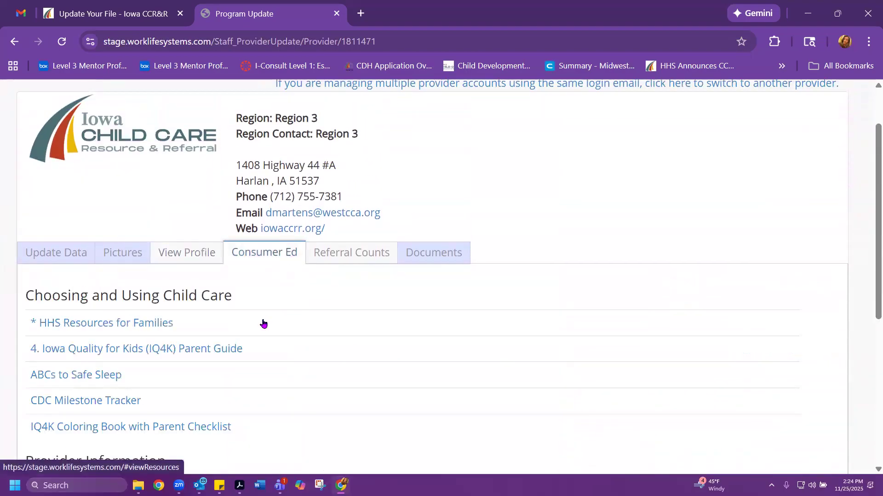
pyautogui.scroll(-3, 251, 373)
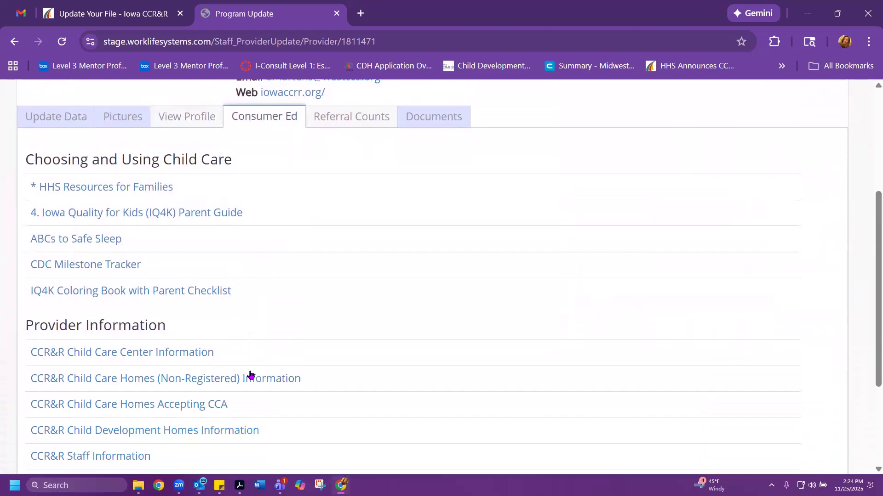
pyautogui.scroll(-1, 251, 375)
pyautogui.scroll(-2, 251, 374)
pyautogui.scroll(2, 250, 375)
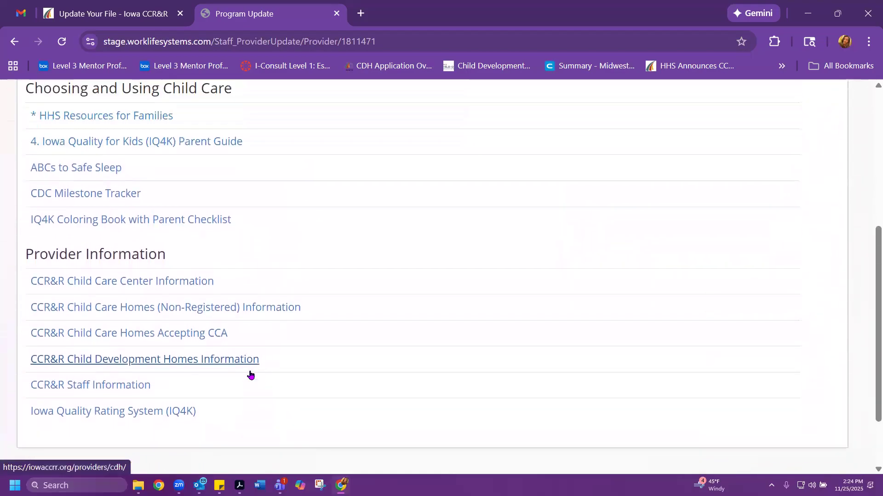
pyautogui.scroll(1, 251, 375)
pyautogui.scroll(4, 250, 374)
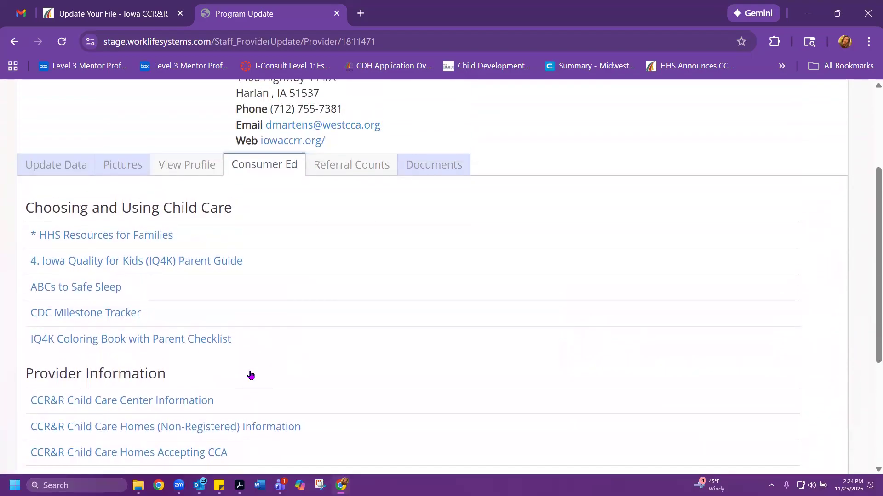
# Open the program's referral counts and review the viewed, printed and emailed totals for this month and last month
pyautogui.click(341, 276)
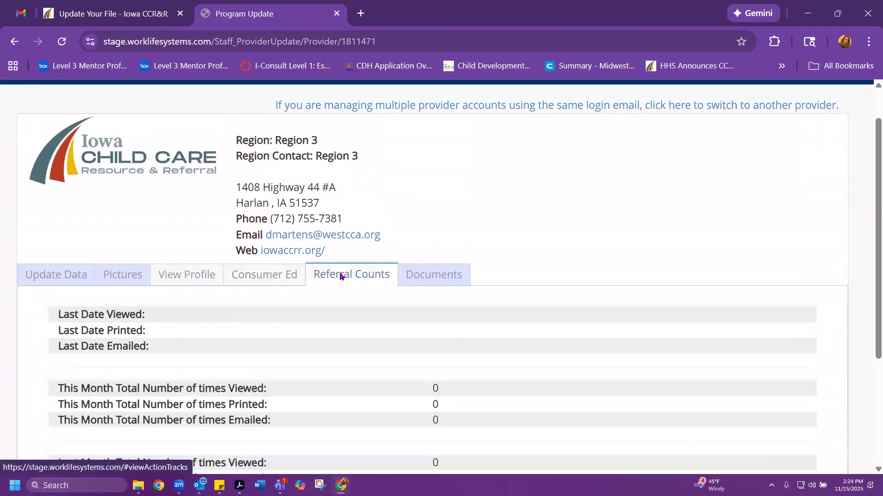
pyautogui.scroll(-2, 329, 354)
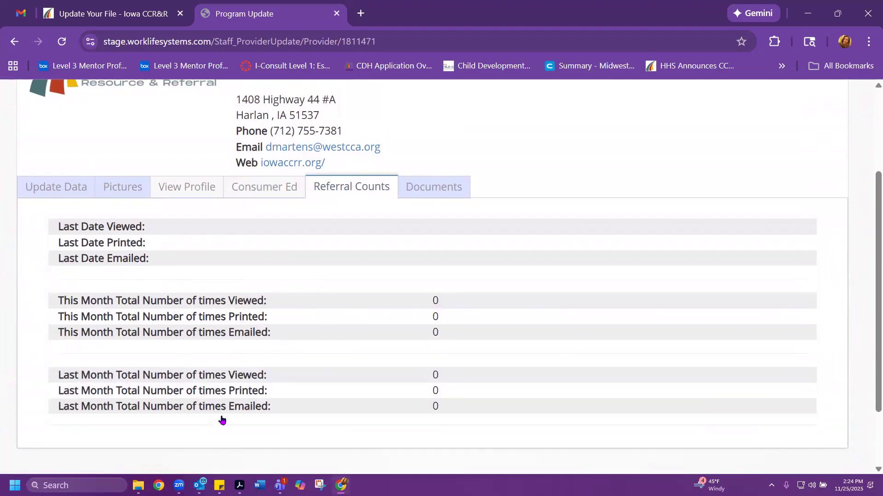
# Upload Card .jpg from the Pictures folder to the program's documents, leaving the document type and description blank
pyautogui.click(424, 190)
pyautogui.scroll(-2, 424, 190)
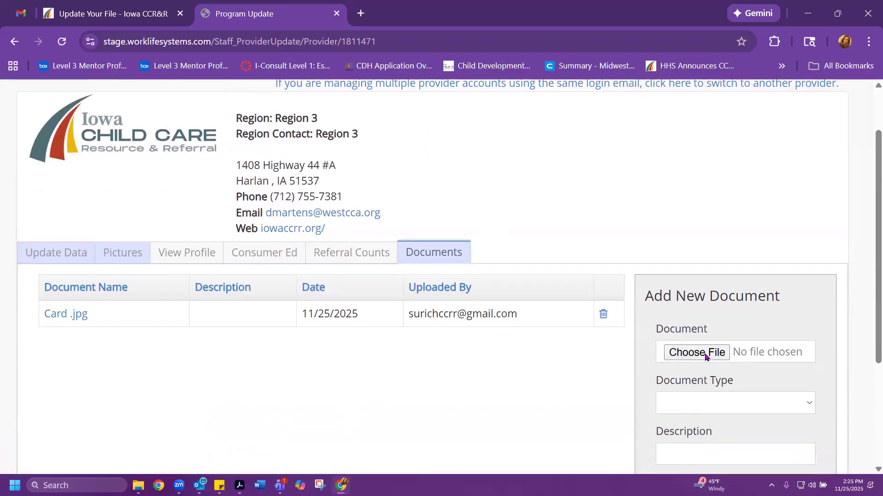
pyautogui.click(705, 356)
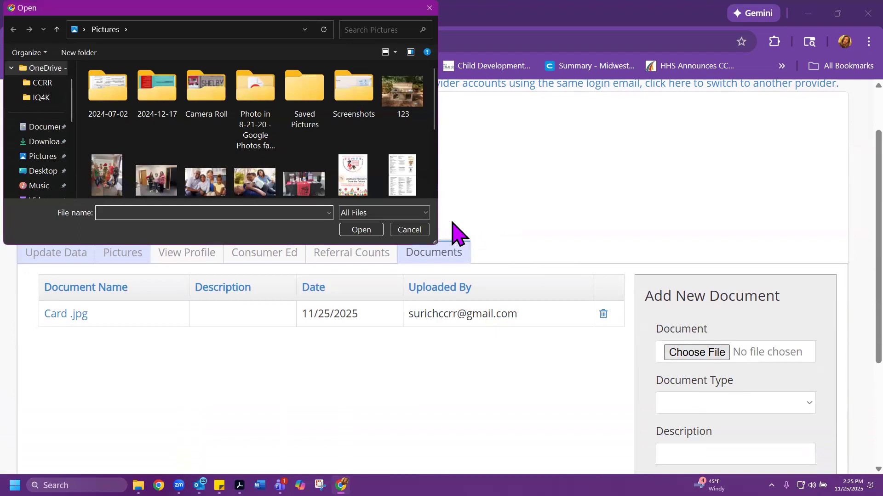
pyautogui.click(351, 172)
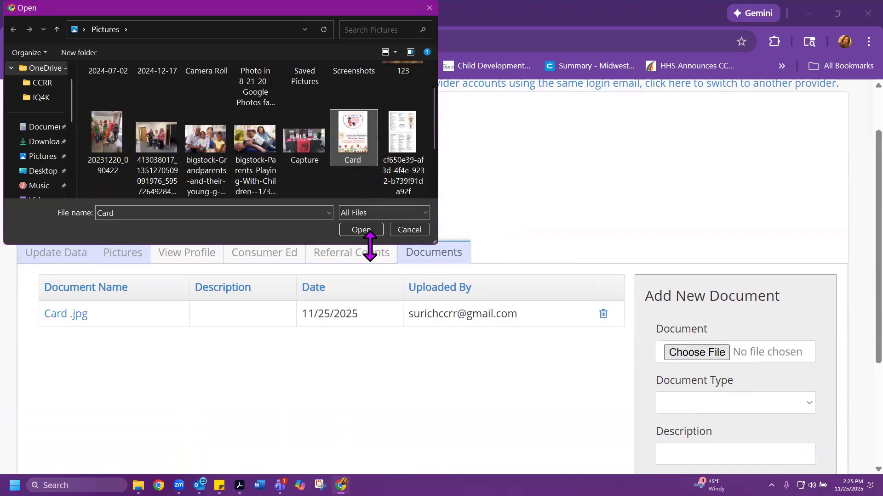
pyautogui.click(361, 230)
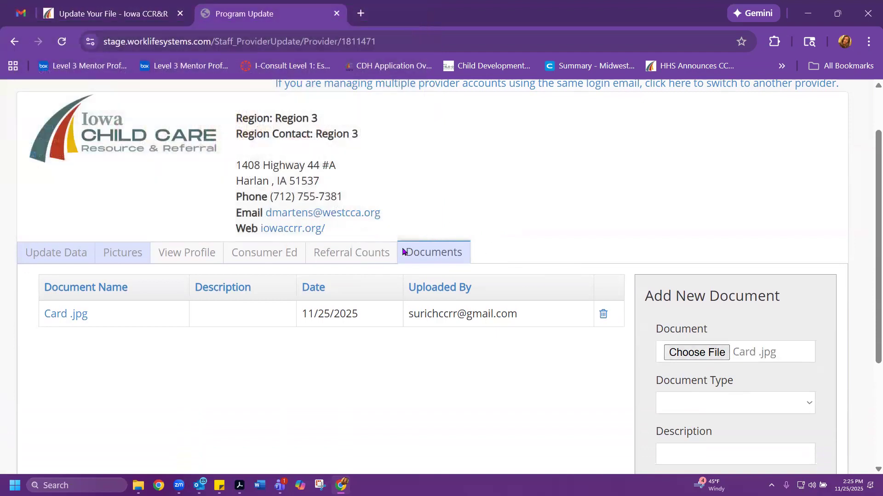
pyautogui.scroll(-3, 505, 382)
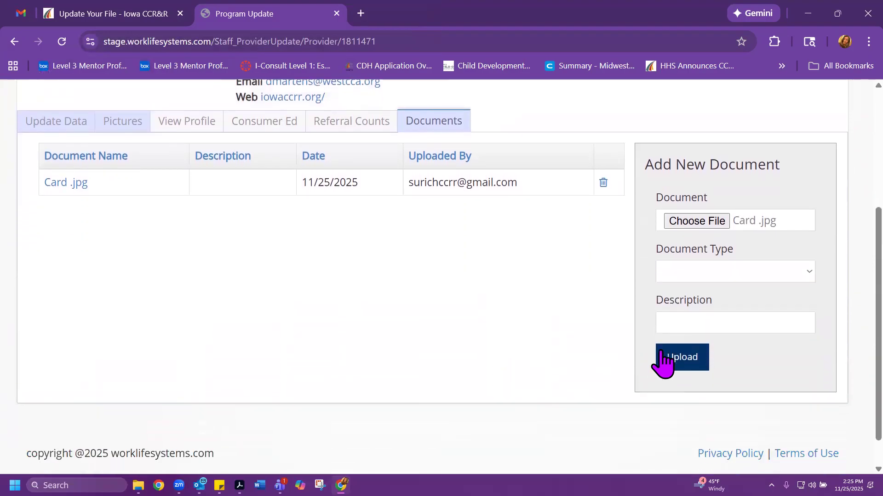
pyautogui.click(674, 358)
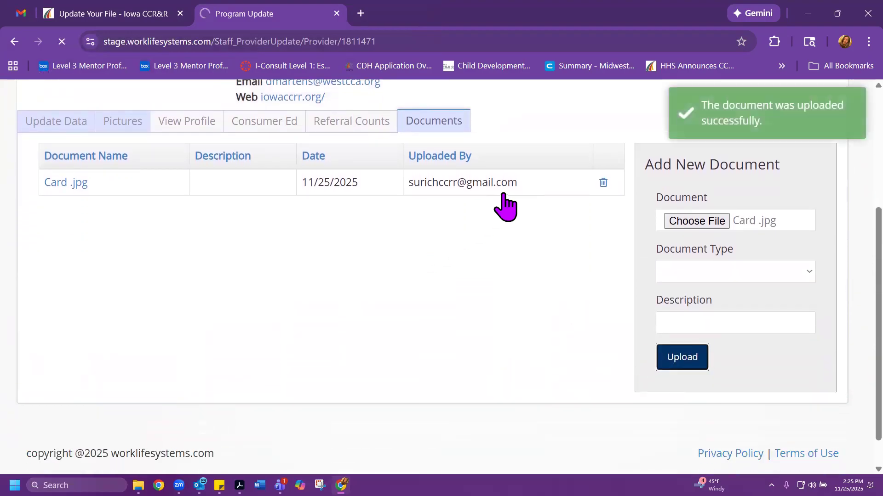
# Check the updated document list and log out of the provider account
pyautogui.scroll(5, 338, 322)
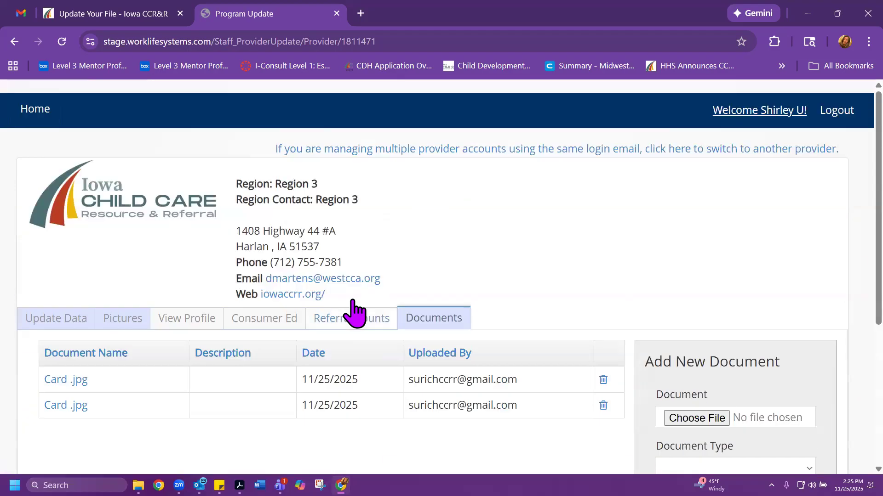
pyautogui.click(833, 113)
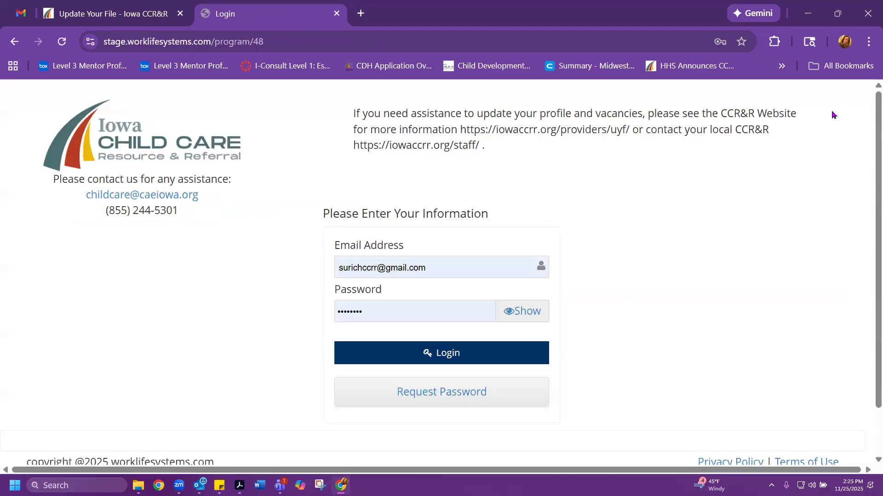